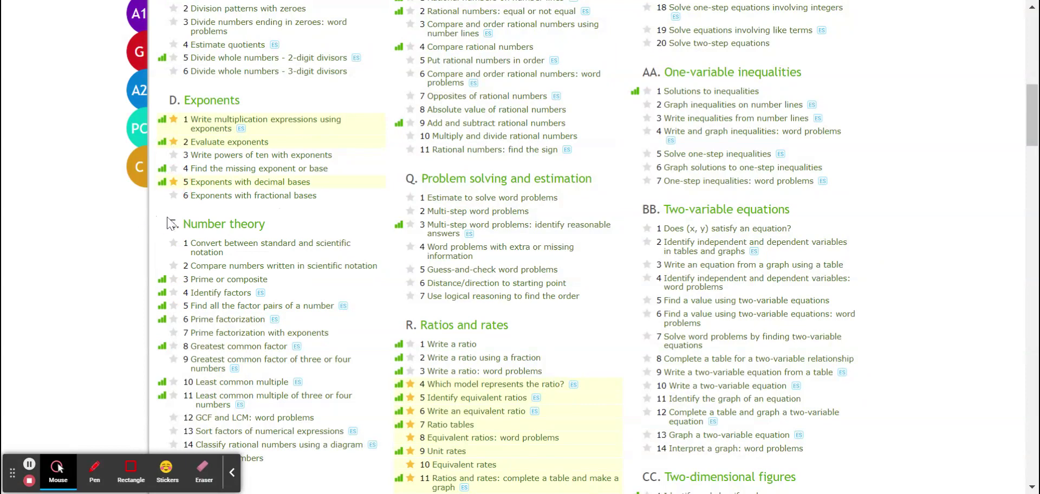
# Step: Star D.6 Exponents with fractional bases as a favourite, then open D.1 Write multiplication expressions using exponents
pyautogui.click(174, 195)
pyautogui.click(265, 121)
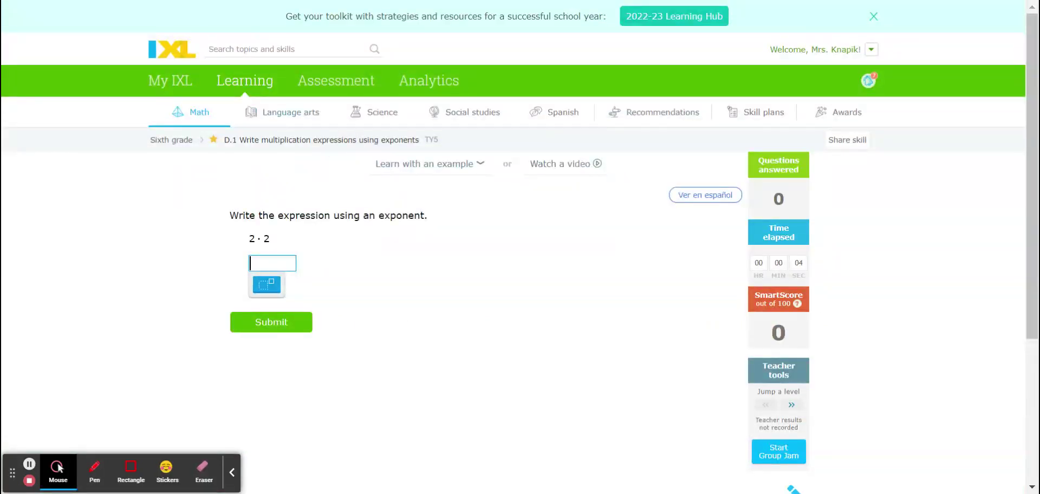
# Step: Enter 2 with exponent 2 (2²) as the answer to 2·2 and submit it
pyautogui.scroll(-2, 641, 259)
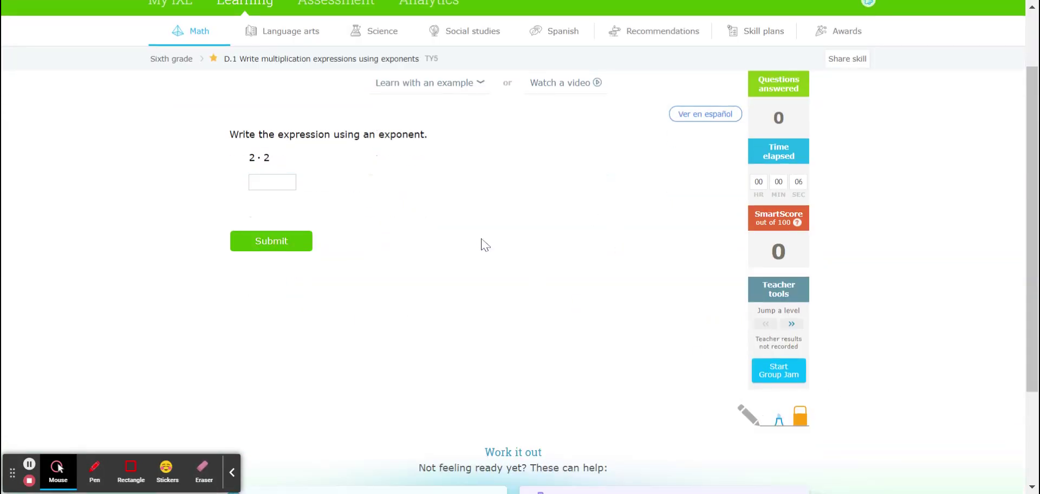
pyautogui.scroll(2, 466, 242)
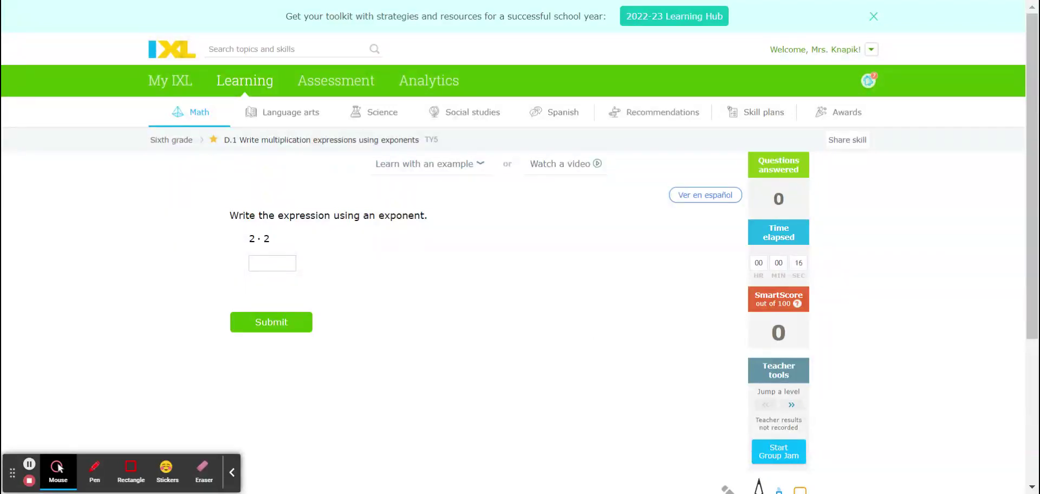
pyautogui.click(272, 263)
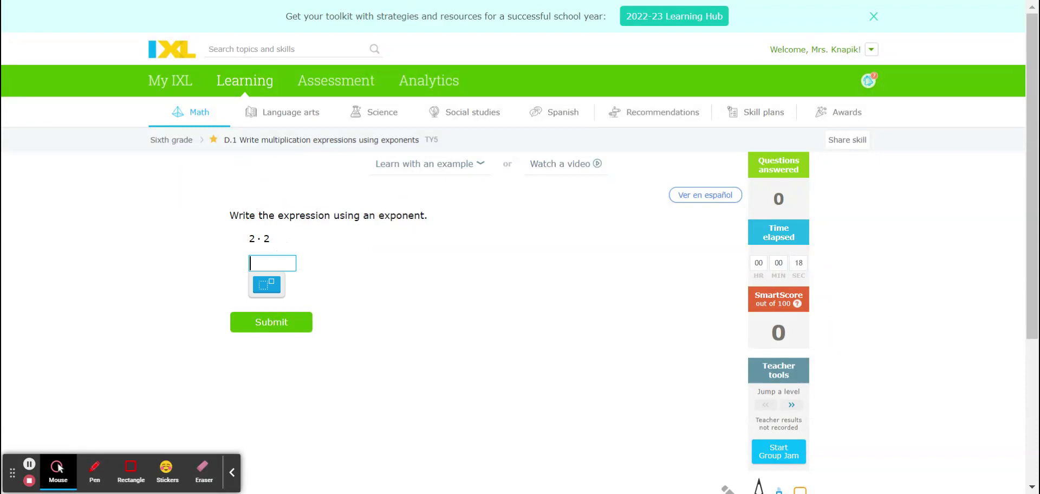
pyautogui.click(272, 288)
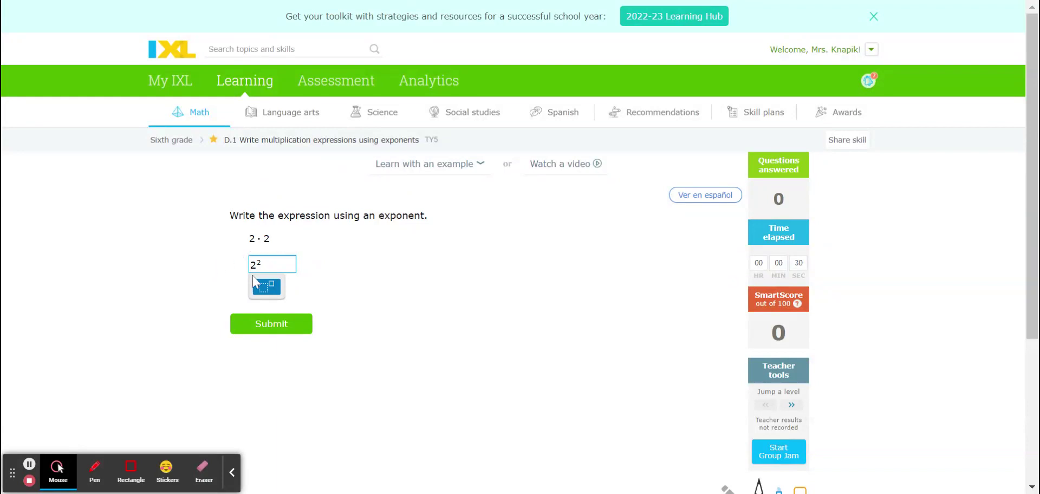
pyautogui.click(279, 325)
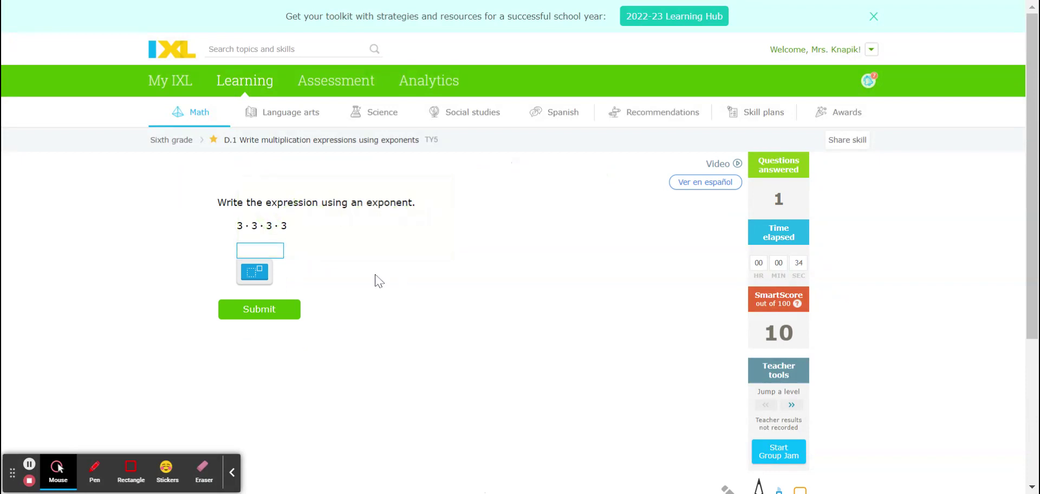
# Step: Enter 3⁴ as the exponent form of 3·3·3·3 and submit it
pyautogui.scroll(-1, 343, 268)
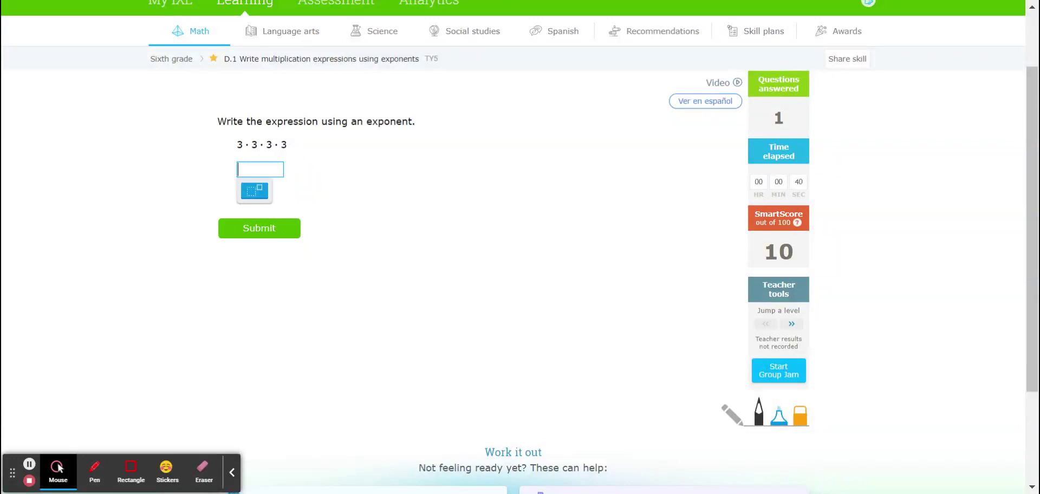
pyautogui.click(446, 188)
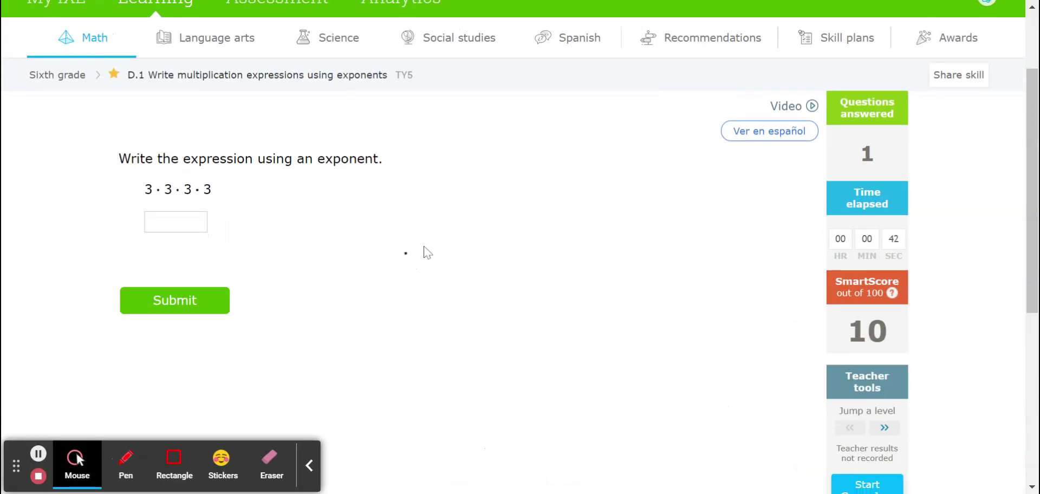
pyautogui.scroll(-1, 428, 253)
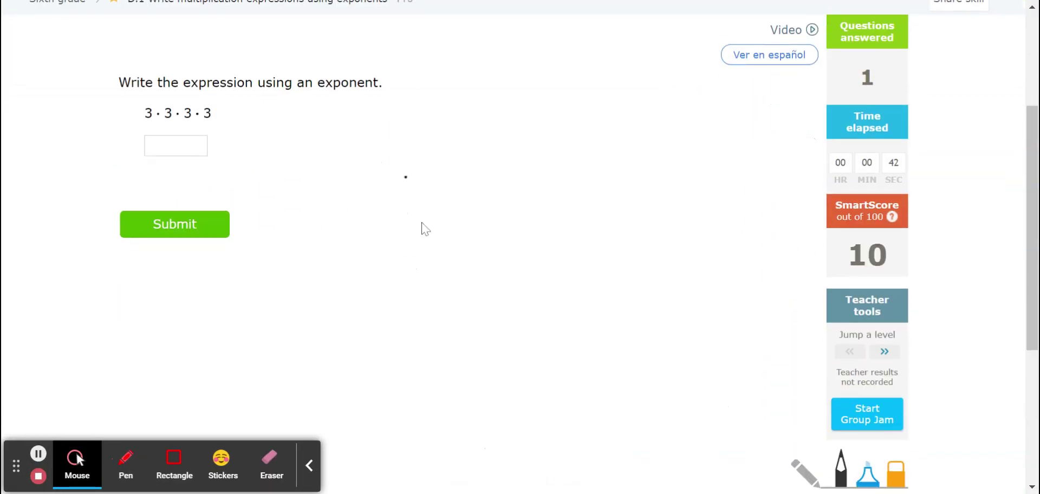
pyautogui.click(210, 123)
pyautogui.click(199, 147)
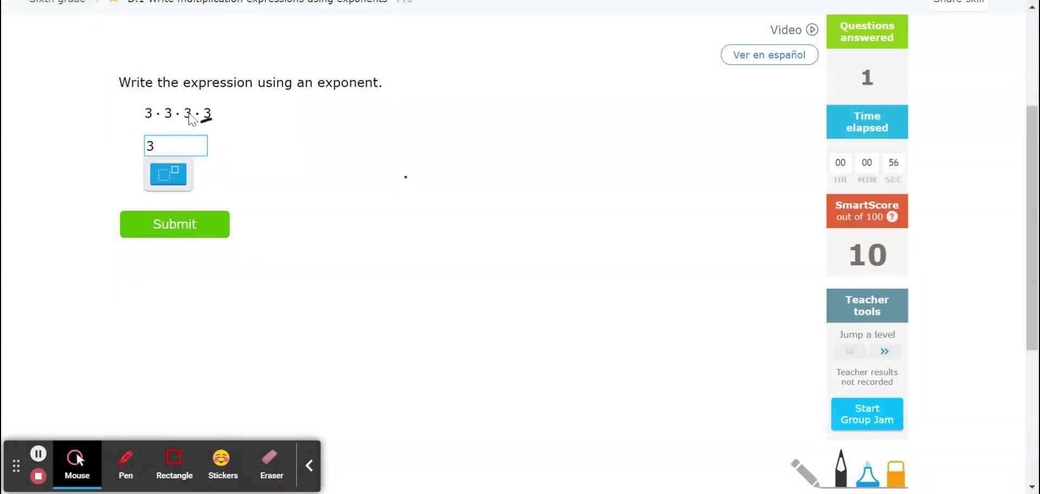
pyautogui.click(168, 175)
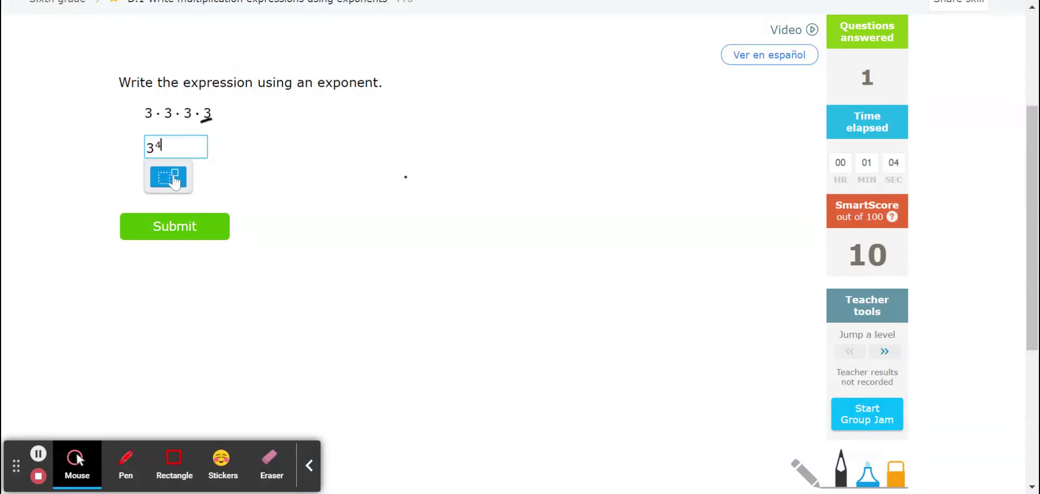
pyautogui.click(183, 232)
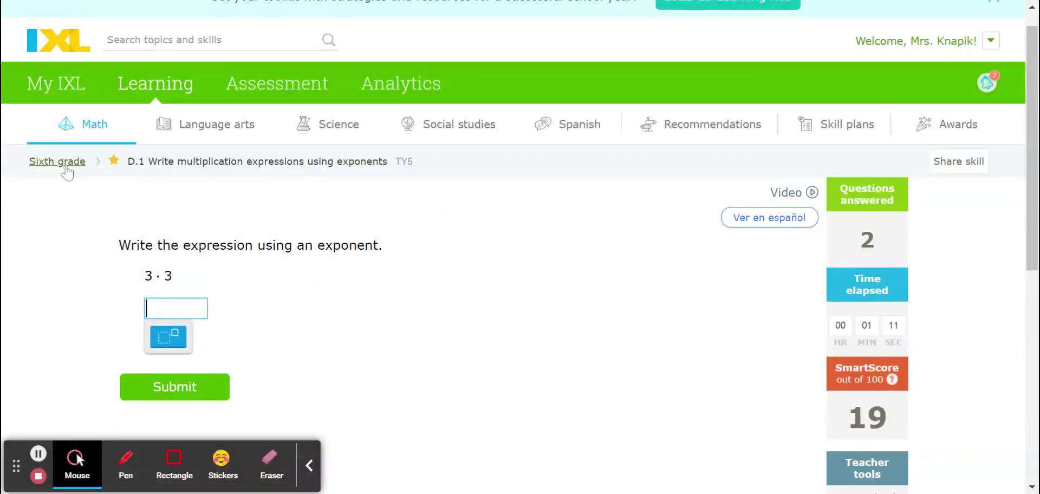
# Step: Return to the sixth-grade skill list and open D.2 Evaluate exponents
pyautogui.scroll(-10, 650, 251)
pyautogui.scroll(10, 542, 227)
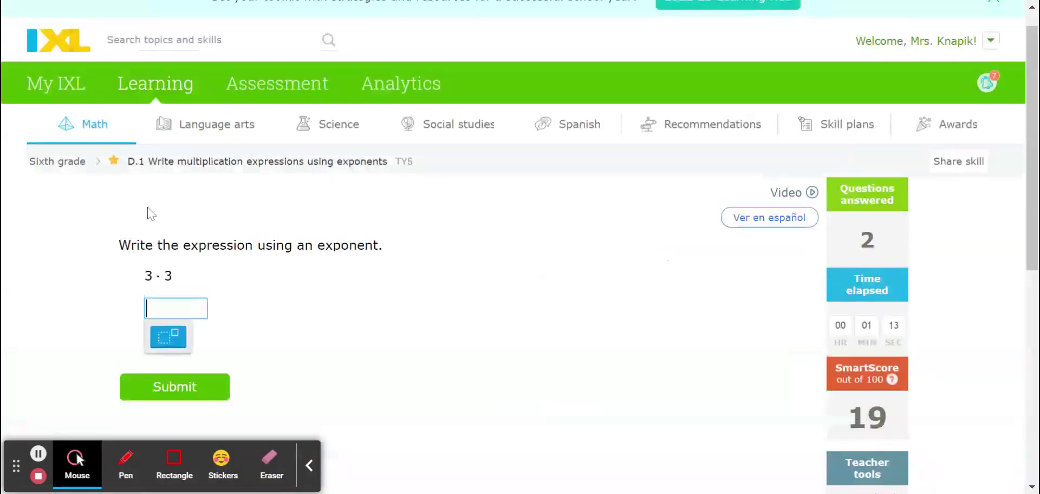
pyautogui.click(57, 162)
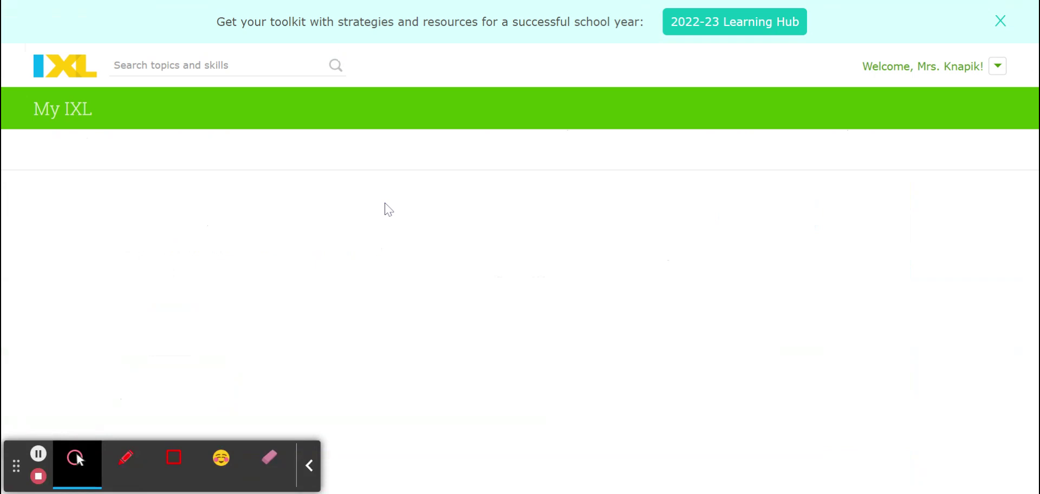
pyautogui.scroll(-15, 294, 281)
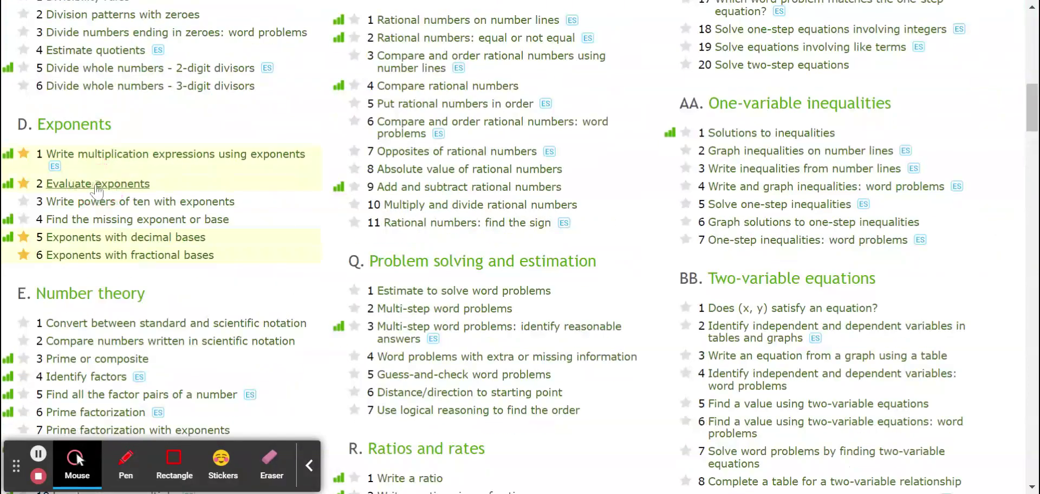
pyautogui.click(99, 187)
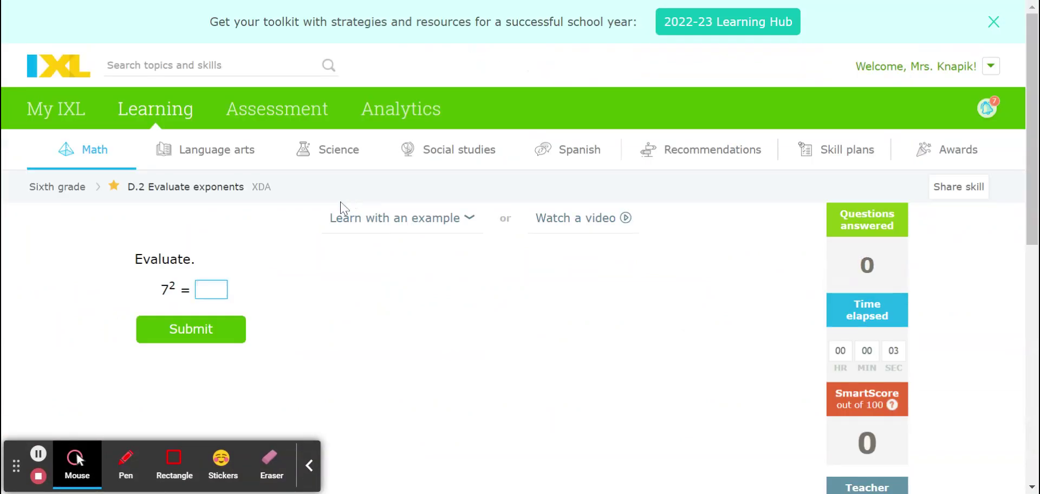
# Step: Underline the Evaluate instruction, handwrite 7 × 2 = 14 beside 7², then cross it out
pyautogui.scroll(-2, 65, 140)
pyautogui.scroll(-2, 942, 428)
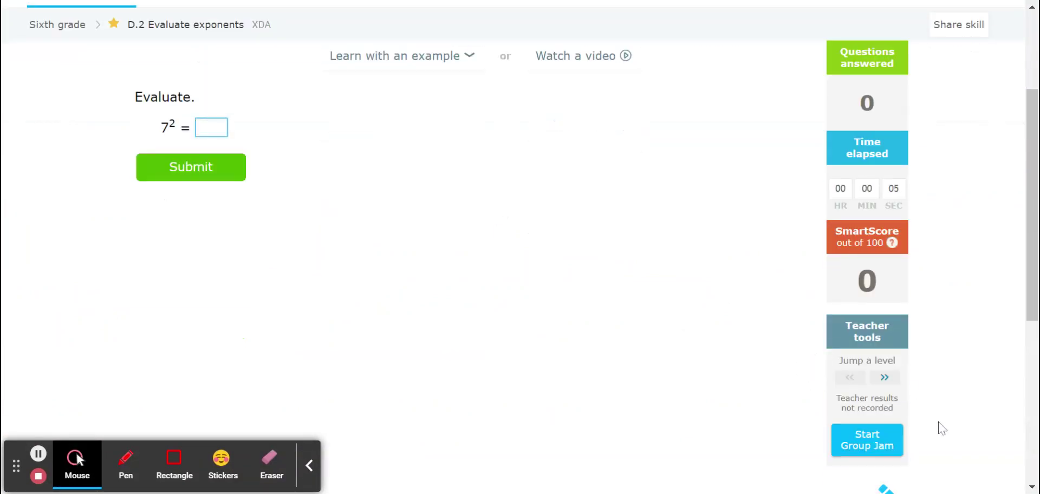
pyautogui.scroll(-2, 932, 438)
pyautogui.scroll(4, 424, 293)
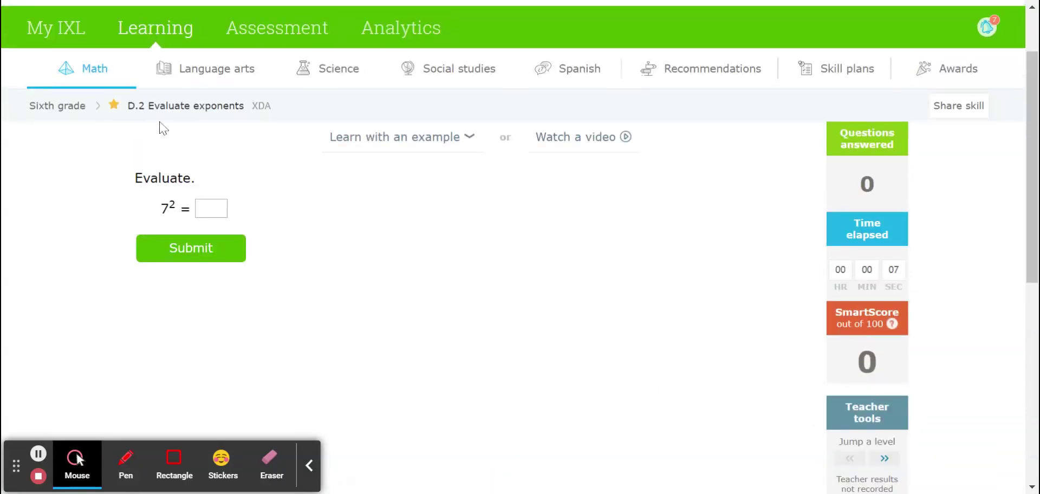
pyautogui.moveTo(131, 183); pyautogui.dragTo(191, 191)
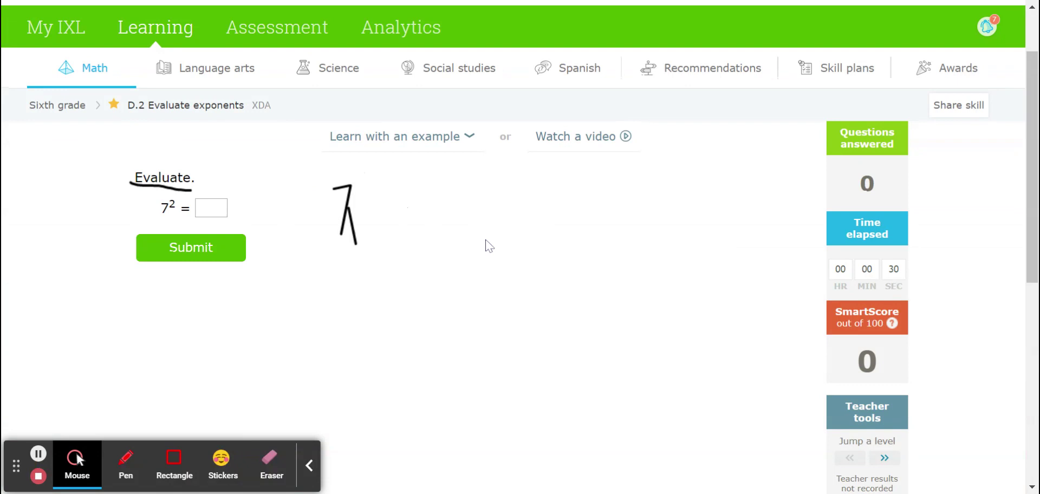
pyautogui.moveTo(415, 218)
pyautogui.mouseDown()
pyautogui.moveTo(426, 256)
pyautogui.moveTo(497, 252)
pyautogui.mouseUp()
pyautogui.moveTo(496, 228); pyautogui.dragTo(472, 258)
pyautogui.moveTo(504, 213); pyautogui.dragTo(538, 259)
pyautogui.moveTo(550, 221)
pyautogui.mouseDown()
pyautogui.moveTo(569, 216)
pyautogui.moveTo(573, 235)
pyautogui.mouseUp()
pyautogui.moveTo(595, 206)
pyautogui.mouseDown()
pyautogui.moveTo(592, 256)
pyautogui.moveTo(633, 232)
pyautogui.mouseUp()
pyautogui.moveTo(629, 202); pyautogui.dragTo(632, 244)
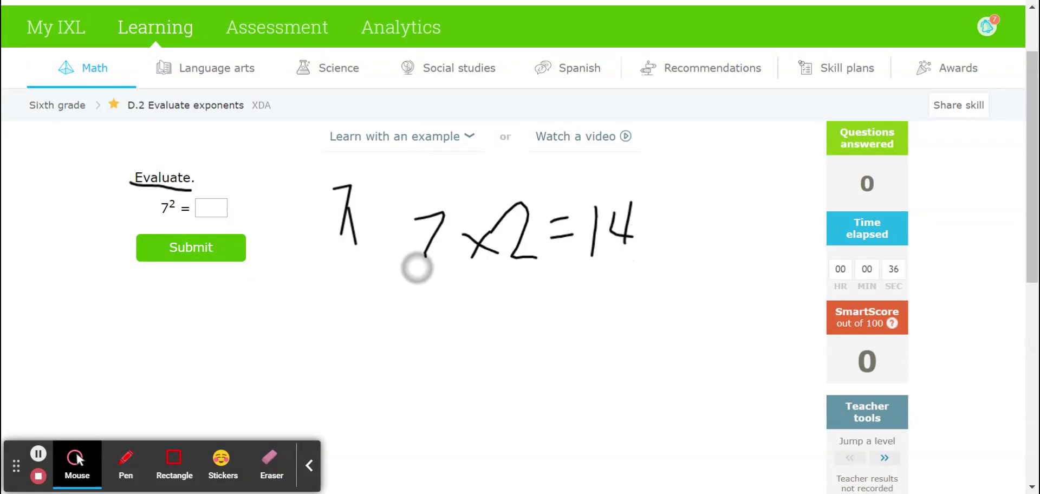
pyautogui.moveTo(420, 267); pyautogui.dragTo(654, 197)
pyautogui.moveTo(443, 189); pyautogui.dragTo(649, 249)
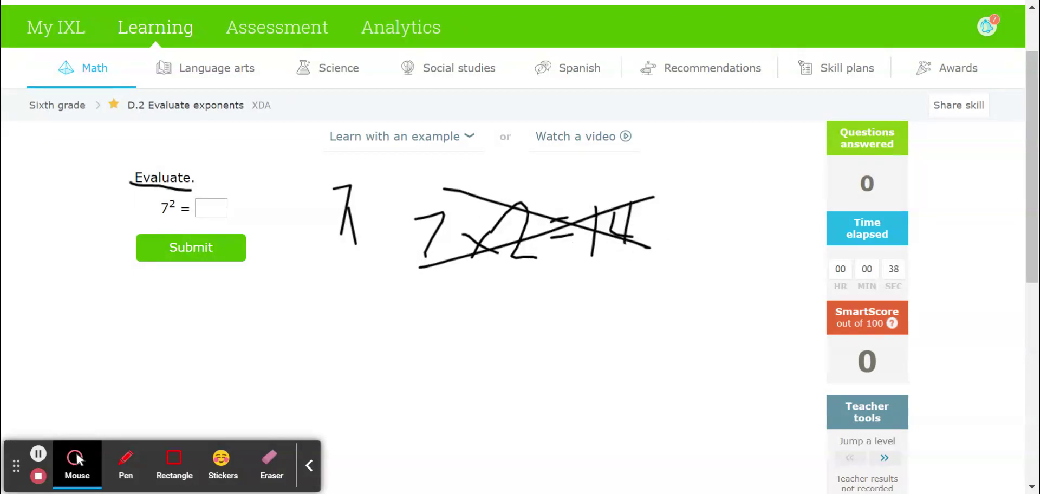
# Step: Handwrite 7² expanded as 7 × 7 below, then enter and submit its value
pyautogui.moveTo(334, 298); pyautogui.dragTo(355, 349)
pyautogui.moveTo(380, 284); pyautogui.dragTo(402, 302)
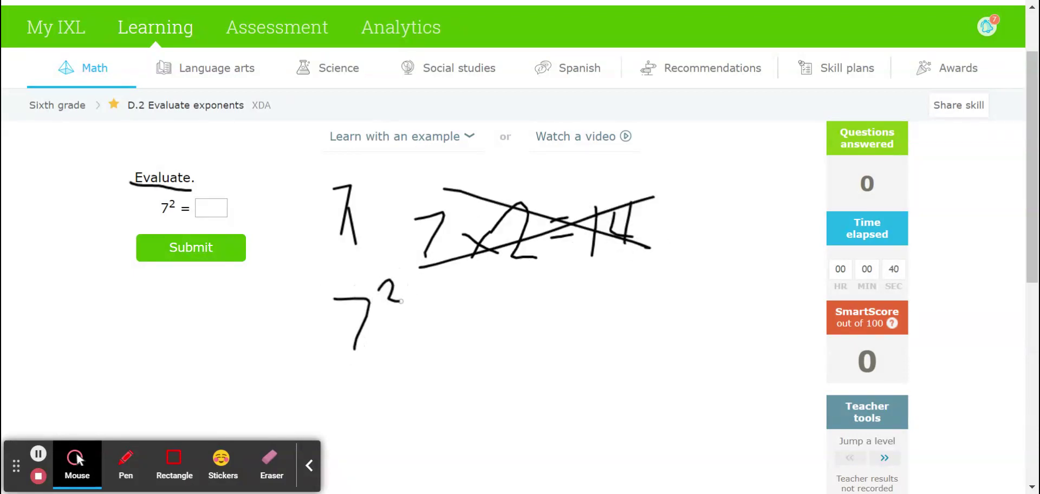
pyautogui.moveTo(329, 361); pyautogui.dragTo(377, 355)
pyautogui.moveTo(473, 308)
pyautogui.mouseDown()
pyautogui.moveTo(515, 311)
pyautogui.moveTo(496, 347)
pyautogui.mouseUp()
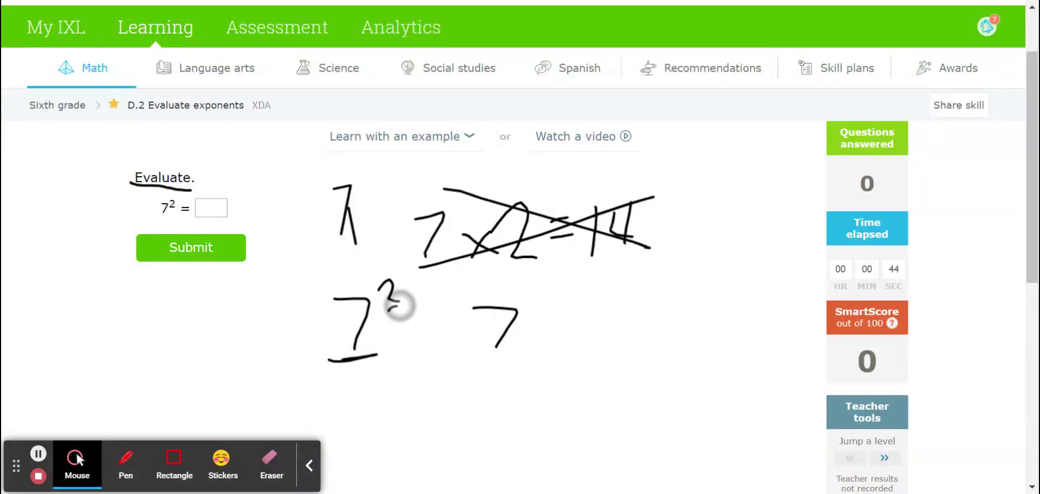
pyautogui.moveTo(388, 308); pyautogui.dragTo(403, 306)
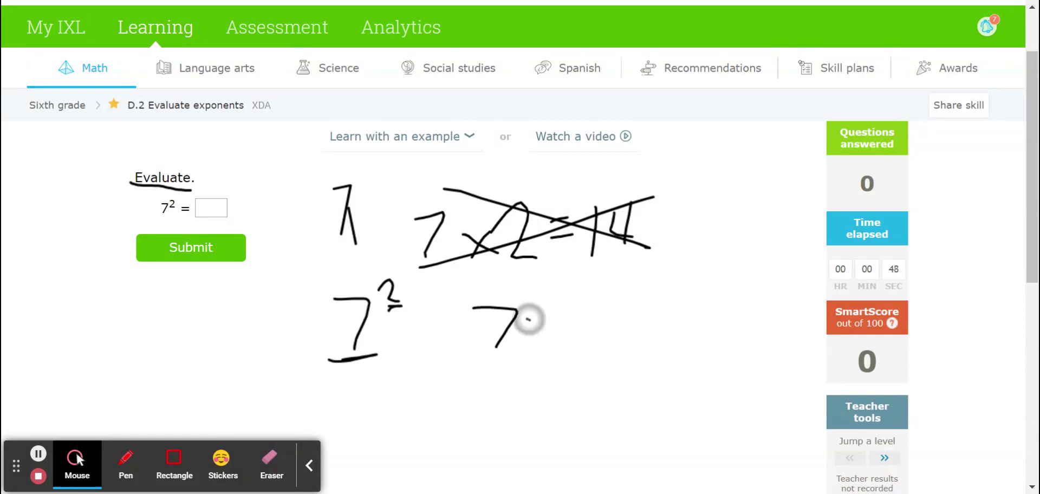
pyautogui.moveTo(533, 322)
pyautogui.mouseDown()
pyautogui.moveTo(548, 335)
pyautogui.moveTo(533, 335)
pyautogui.mouseUp()
pyautogui.moveTo(558, 307)
pyautogui.mouseDown()
pyautogui.moveTo(585, 304)
pyautogui.moveTo(568, 345)
pyautogui.mouseUp()
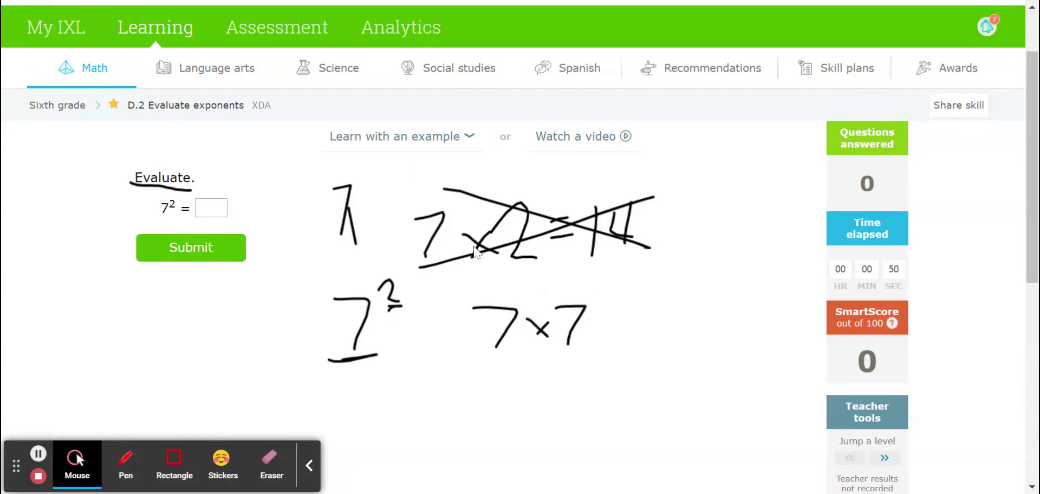
pyautogui.click(215, 210)
pyautogui.click(224, 253)
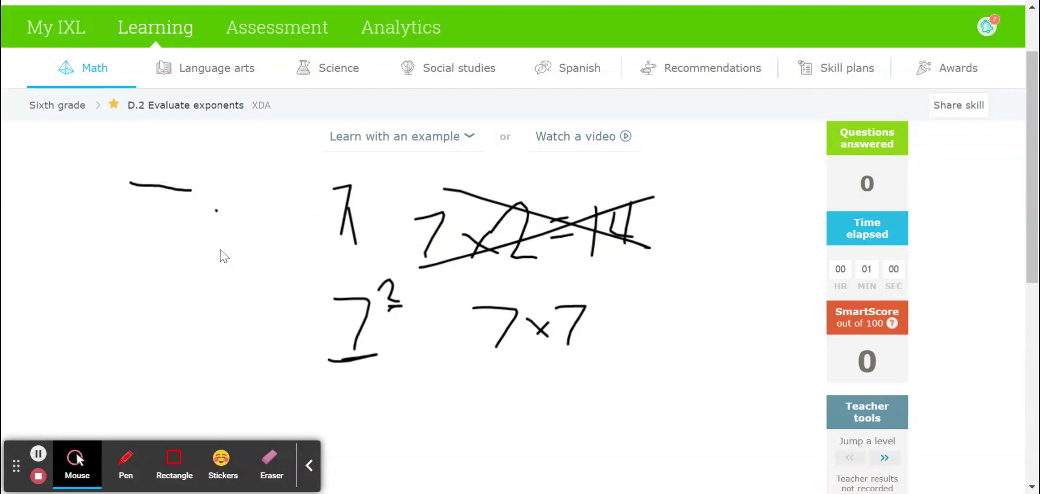
# Step: Handwrite 4 × 2 = 8 beside 4² and cross it out as wrong
pyautogui.scroll(-1, 493, 195)
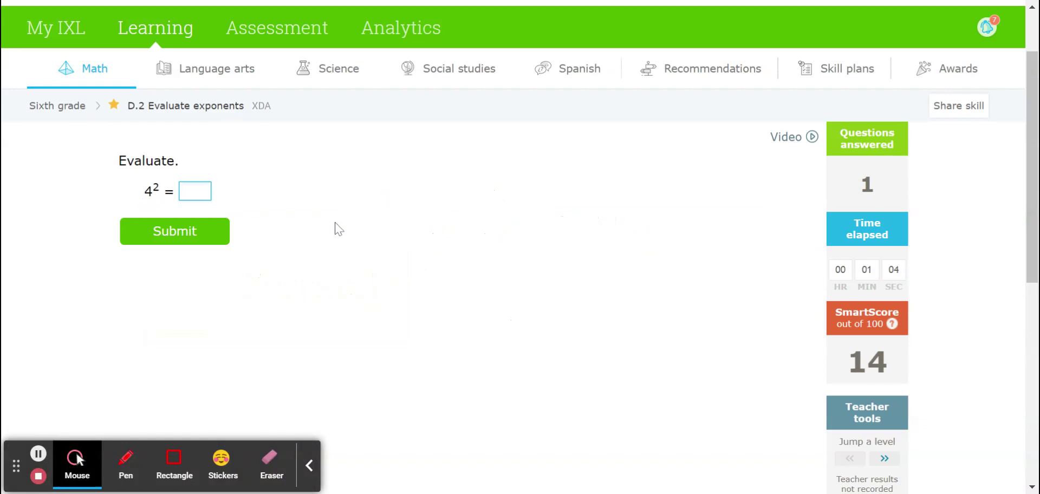
pyautogui.moveTo(378, 187)
pyautogui.mouseDown()
pyautogui.moveTo(404, 189)
pyautogui.moveTo(401, 231)
pyautogui.moveTo(436, 209)
pyautogui.moveTo(509, 193)
pyautogui.moveTo(544, 217)
pyautogui.mouseUp()
pyautogui.moveTo(586, 184)
pyautogui.mouseDown()
pyautogui.moveTo(588, 225)
pyautogui.moveTo(584, 181)
pyautogui.mouseUp()
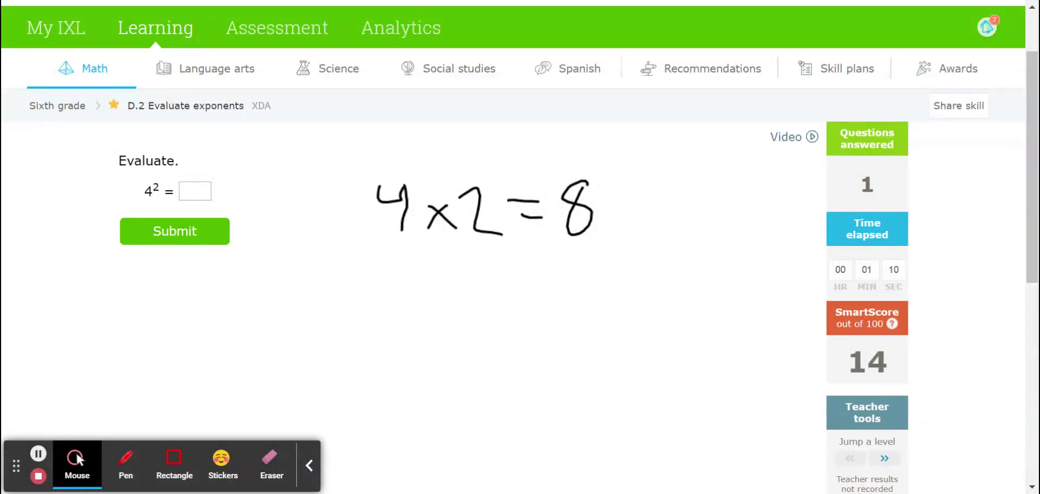
pyautogui.moveTo(398, 155); pyautogui.dragTo(596, 233)
pyautogui.moveTo(594, 148)
pyautogui.mouseDown()
pyautogui.moveTo(370, 247)
pyautogui.moveTo(379, 304)
pyautogui.mouseUp()
# Step: Handwrite 4 × 4 = below the crossed-out work and submit 16 as the answer
pyautogui.moveTo(382, 269); pyautogui.dragTo(369, 343)
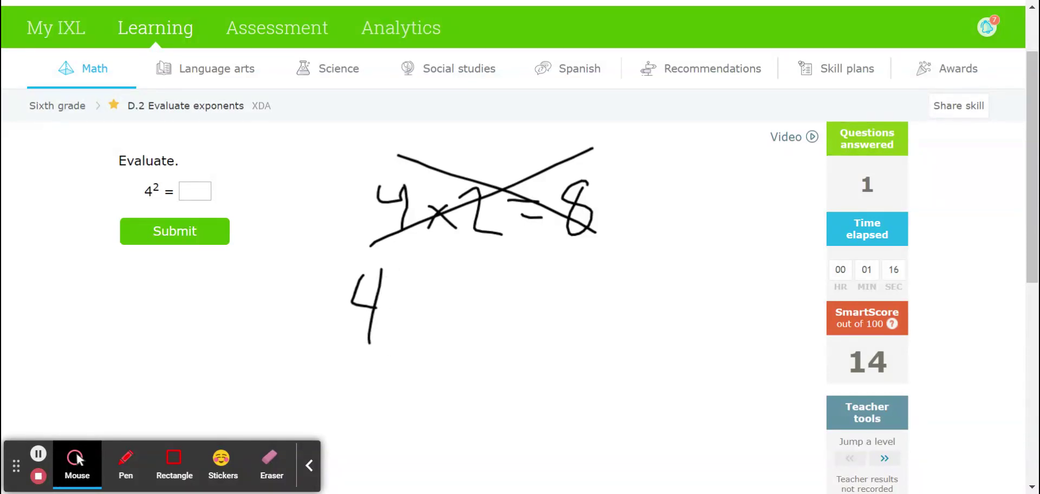
pyautogui.moveTo(405, 299)
pyautogui.mouseDown()
pyautogui.moveTo(430, 313)
pyautogui.moveTo(405, 314)
pyautogui.mouseUp()
pyautogui.moveTo(448, 269); pyautogui.dragTo(458, 325)
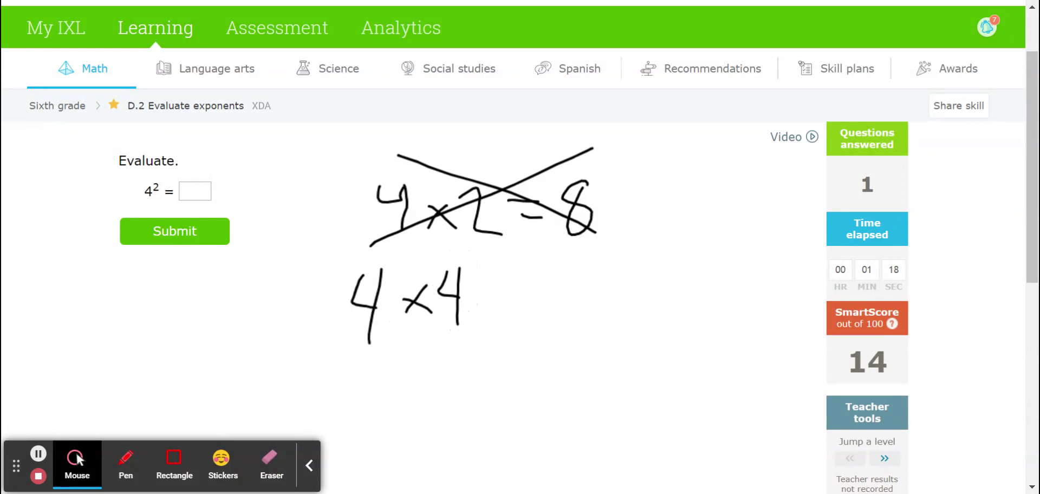
pyautogui.moveTo(353, 356); pyautogui.dragTo(460, 343)
pyautogui.moveTo(490, 293); pyautogui.dragTo(512, 288)
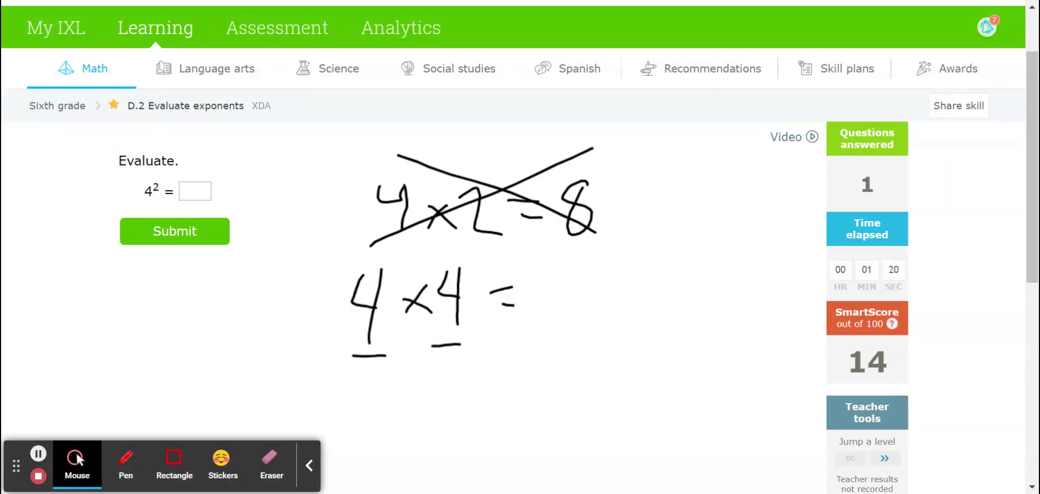
pyautogui.click(195, 190)
pyautogui.write('16')
pyautogui.click(212, 230)
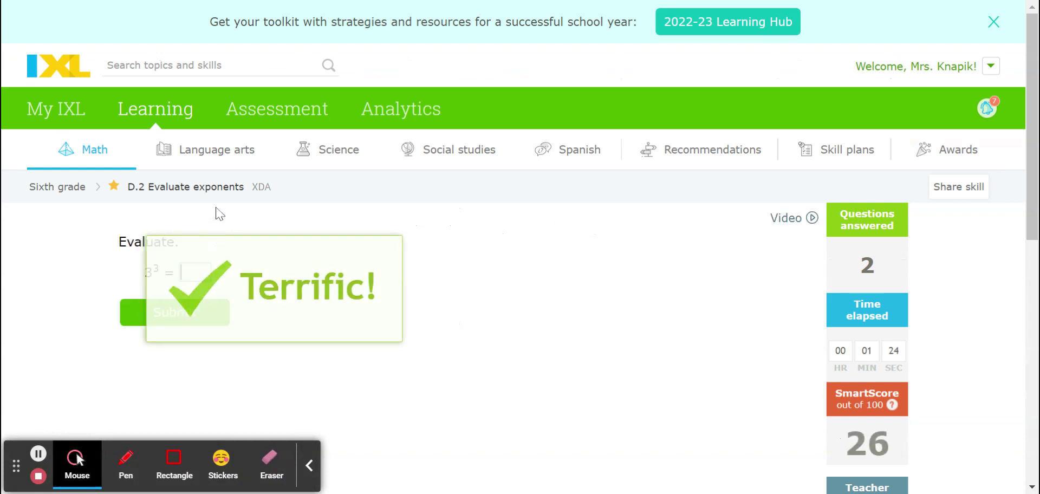
# Step: Handwrite an incomplete 3 × 3 beside 3³, then cross it out
pyautogui.scroll(-2, 509, 266)
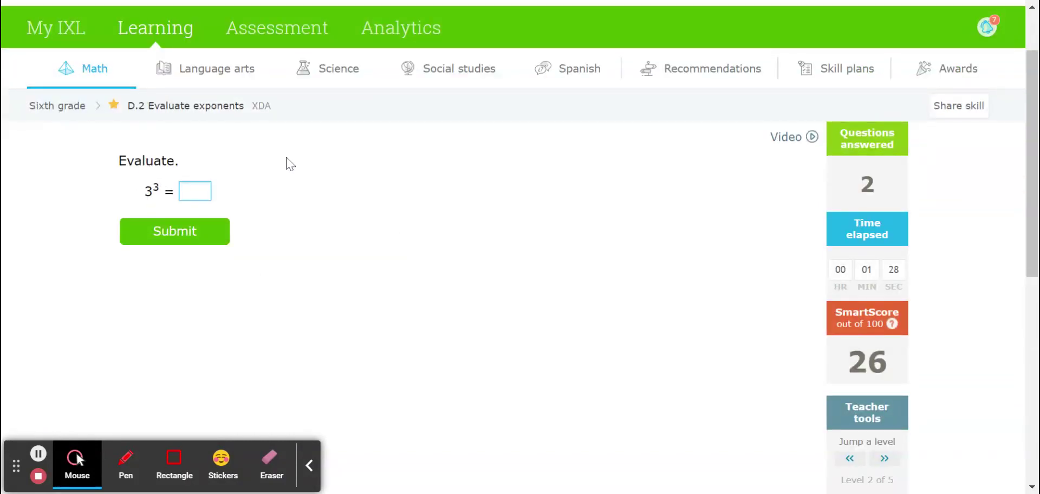
pyautogui.click(169, 202)
pyautogui.moveTo(170, 45)
pyautogui.moveTo(351, 186)
pyautogui.mouseDown()
pyautogui.moveTo(362, 205)
pyautogui.moveTo(346, 242)
pyautogui.mouseUp()
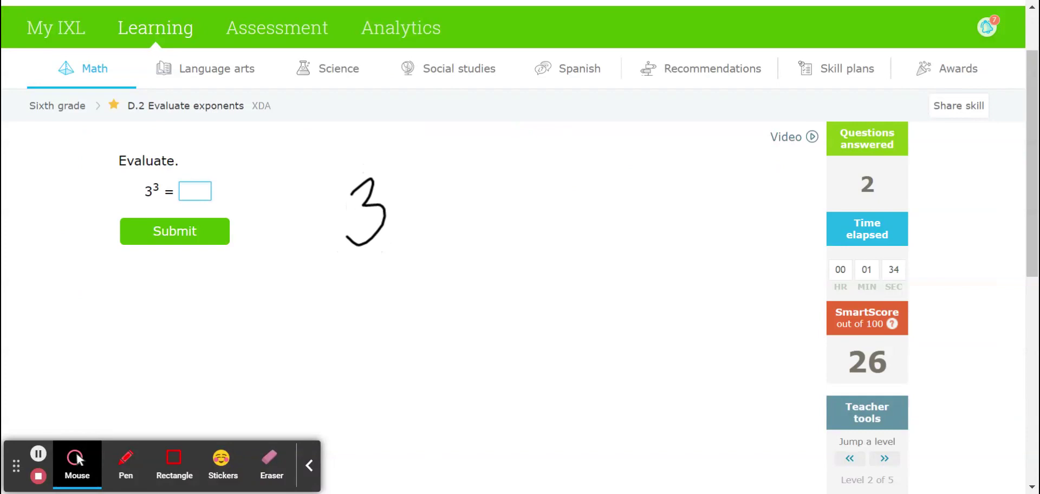
pyautogui.moveTo(400, 202); pyautogui.dragTo(420, 226)
pyautogui.moveTo(421, 202); pyautogui.dragTo(399, 232)
pyautogui.moveTo(421, 185)
pyautogui.mouseDown()
pyautogui.moveTo(441, 190)
pyautogui.moveTo(432, 239)
pyautogui.mouseUp()
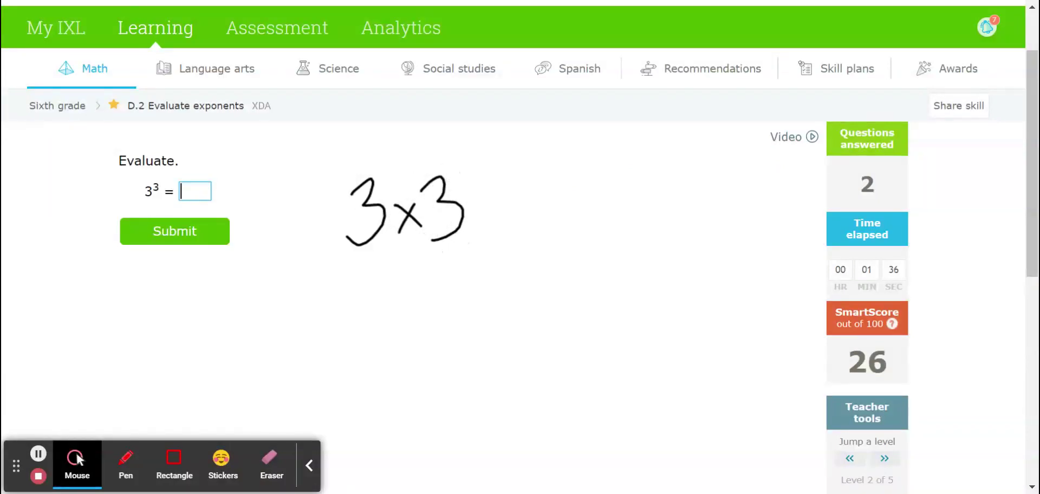
pyautogui.moveTo(352, 169); pyautogui.dragTo(473, 256)
pyautogui.moveTo(343, 262); pyautogui.dragTo(461, 161)
# Step: Handwrite 3 × 3 × 3 underneath and submit 27 as the value of 3³
pyautogui.moveTo(355, 288)
pyautogui.mouseDown()
pyautogui.moveTo(366, 308)
pyautogui.moveTo(358, 337)
pyautogui.mouseUp()
pyautogui.moveTo(411, 297); pyautogui.dragTo(433, 320)
pyautogui.moveTo(432, 297); pyautogui.dragTo(414, 320)
pyautogui.moveTo(446, 283)
pyautogui.mouseDown()
pyautogui.moveTo(471, 301)
pyautogui.moveTo(449, 329)
pyautogui.mouseUp()
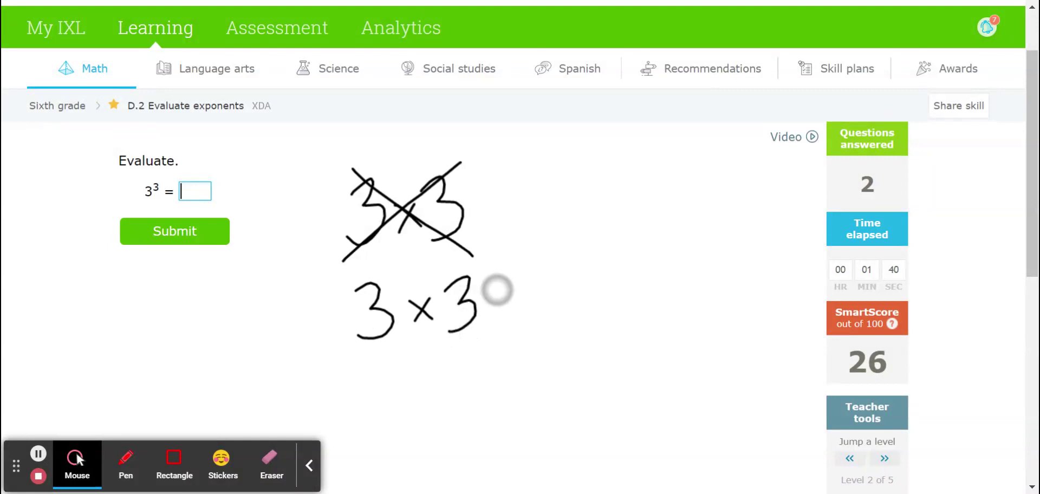
pyautogui.moveTo(496, 292); pyautogui.dragTo(527, 309)
pyautogui.moveTo(515, 283); pyautogui.dragTo(504, 306)
pyautogui.moveTo(520, 268)
pyautogui.mouseDown()
pyautogui.moveTo(558, 278)
pyautogui.moveTo(542, 313)
pyautogui.mouseUp()
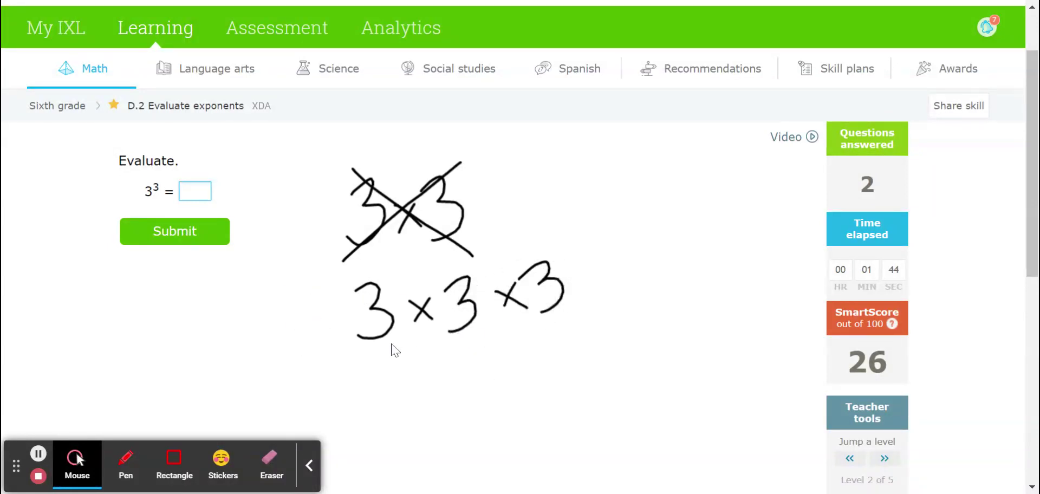
pyautogui.moveTo(359, 350); pyautogui.dragTo(468, 350)
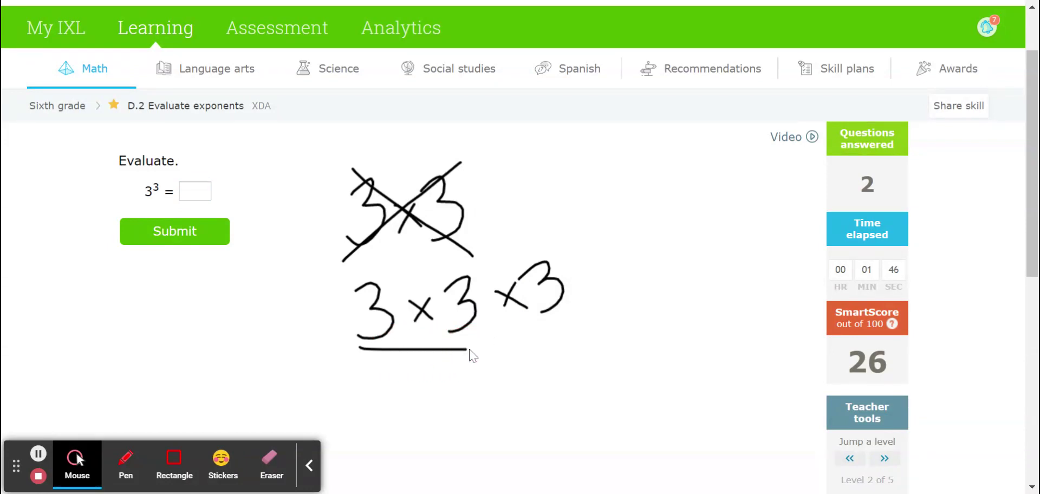
pyautogui.click(204, 191)
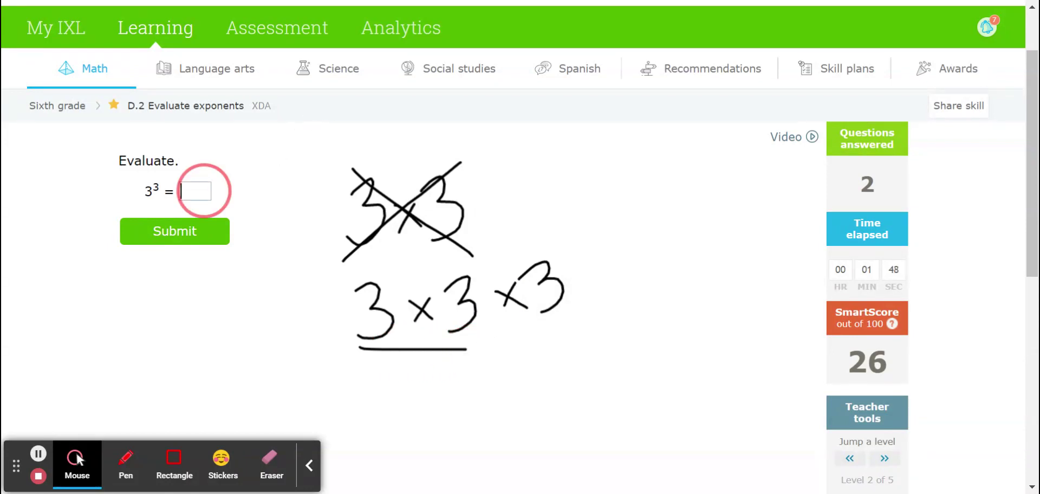
pyautogui.press('Return')
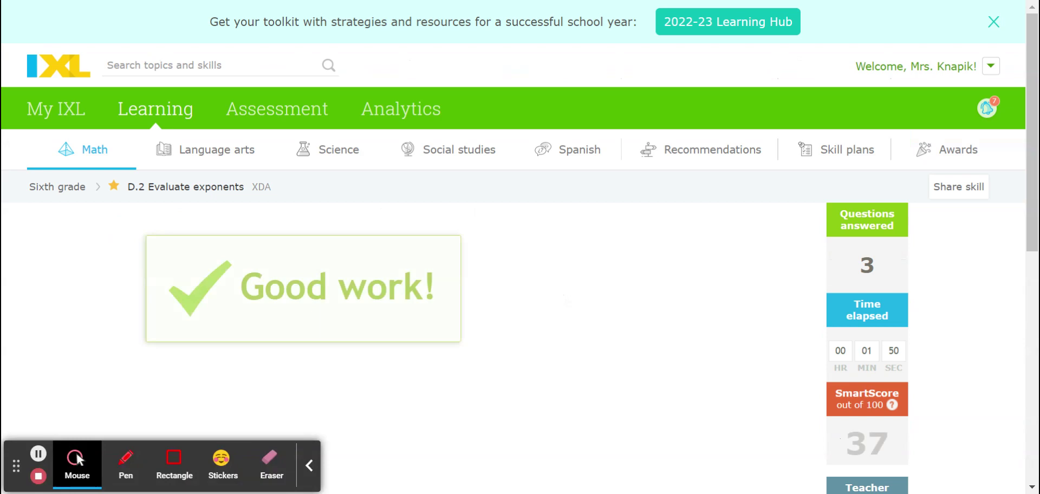
# Step: Go back to the sixth-grade skill list and open D.5 Exponents with decimal bases
pyautogui.click(81, 189)
pyautogui.scroll(-20, 332, 246)
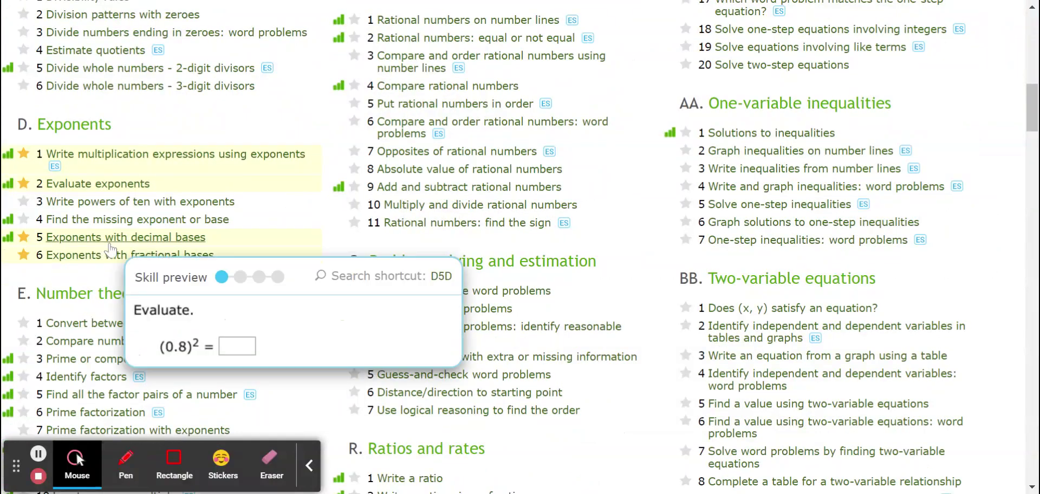
pyautogui.moveTo(117, 260)
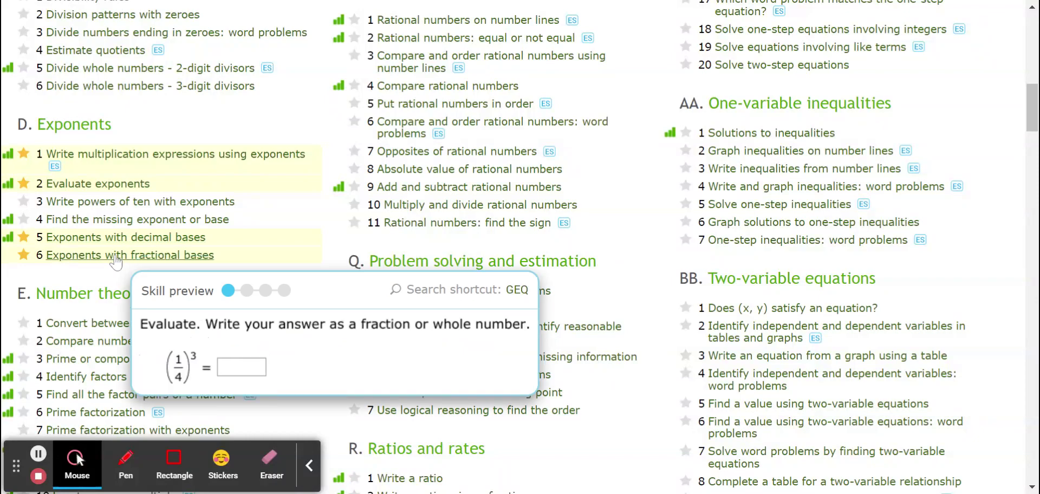
pyautogui.click(128, 239)
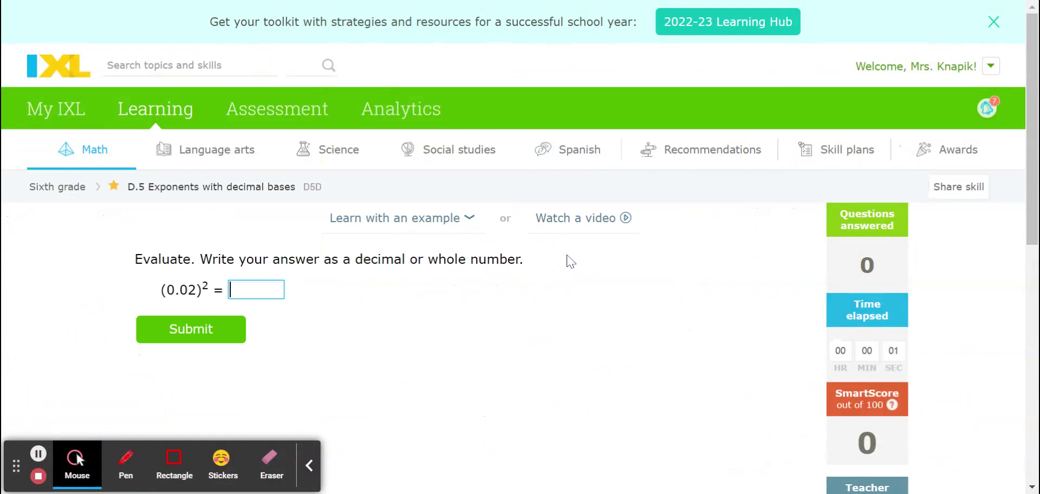
# Step: Handwrite 0.02 × 0.02 beside (0.02)², then enter and submit 0.0004
pyautogui.scroll(-1, 90, 164)
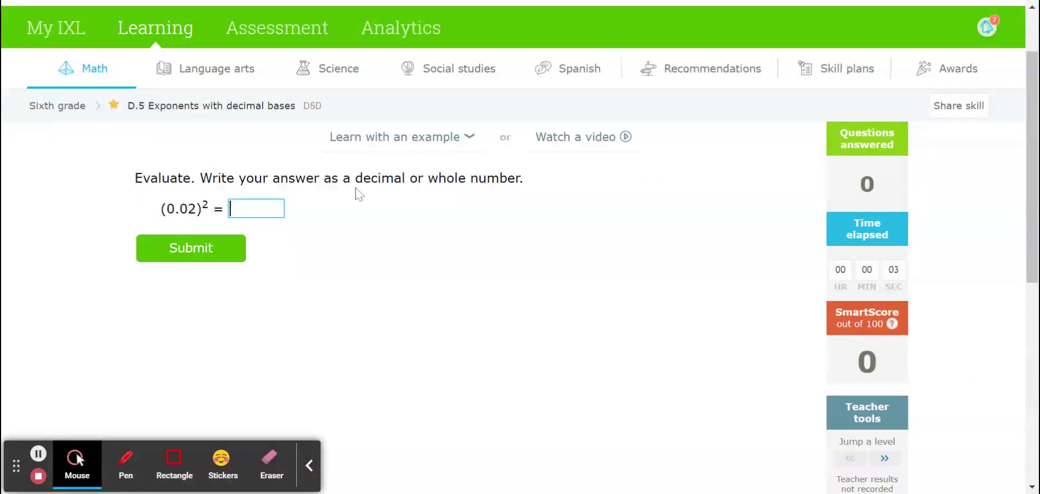
pyautogui.scroll(-3, 673, 308)
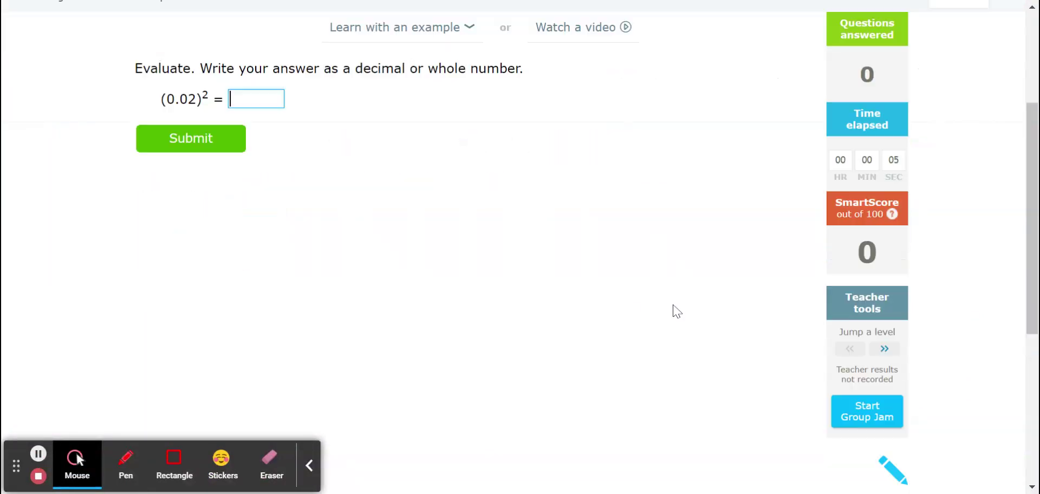
pyautogui.scroll(1, 599, 304)
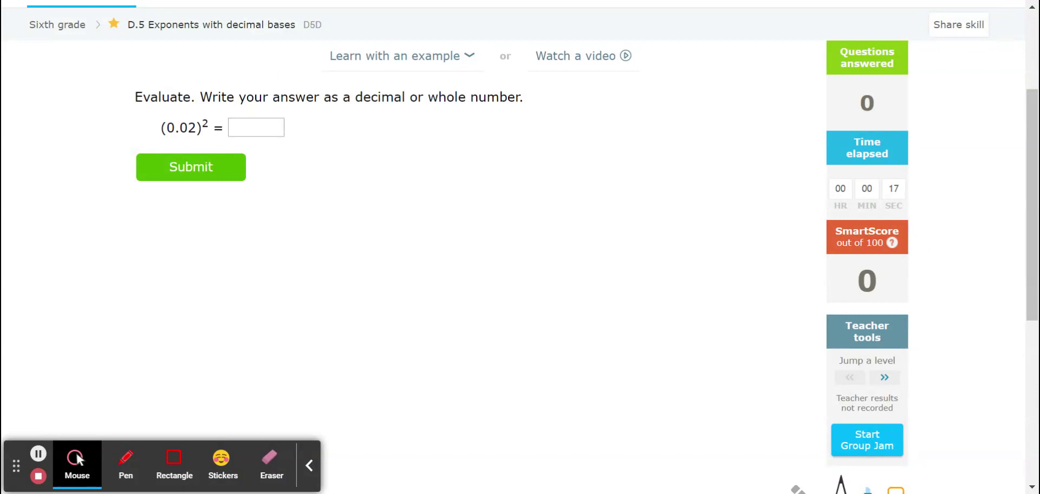
pyautogui.moveTo(360, 144); pyautogui.dragTo(342, 132)
pyautogui.click(410, 168)
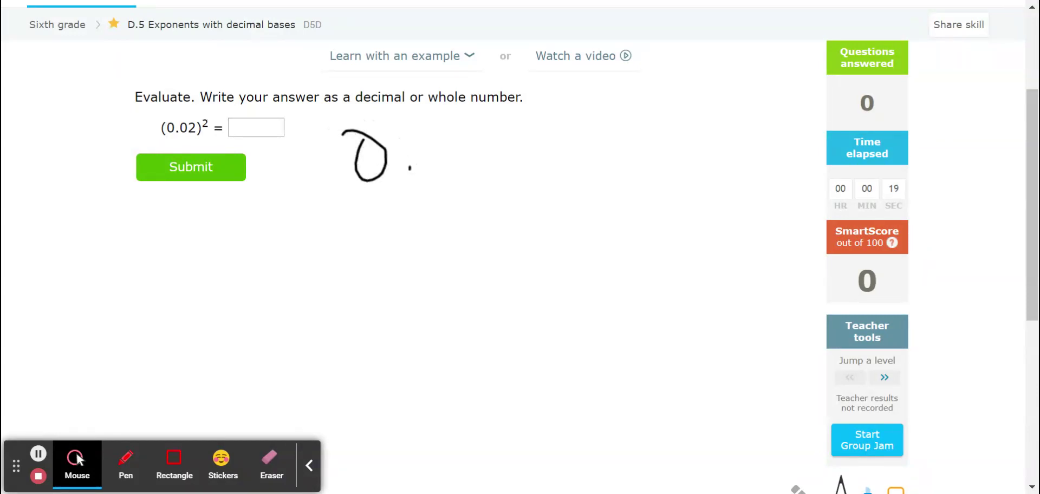
pyautogui.moveTo(437, 143); pyautogui.dragTo(504, 176)
pyautogui.moveTo(559, 131)
pyautogui.mouseDown()
pyautogui.moveTo(529, 169)
pyautogui.moveTo(561, 162)
pyautogui.mouseUp()
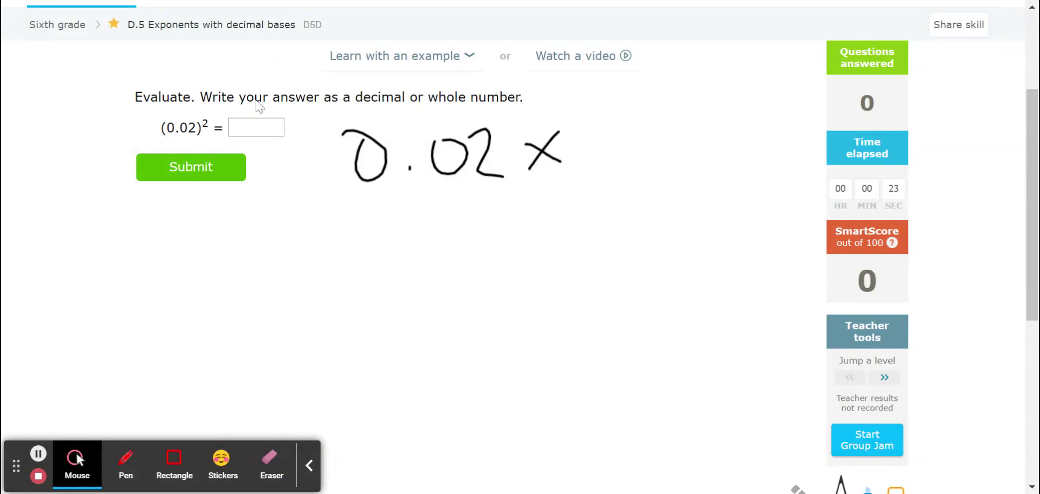
pyautogui.moveTo(201, 130); pyautogui.dragTo(209, 130)
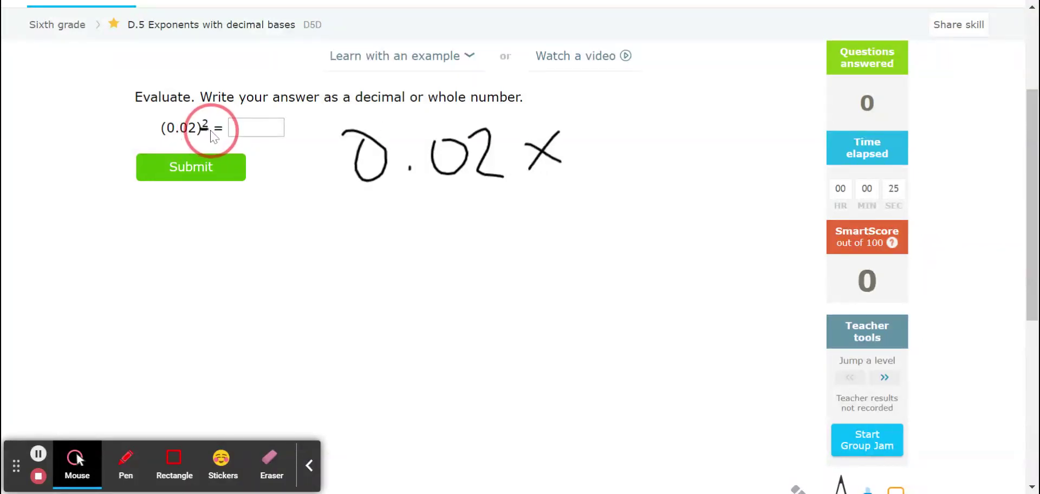
pyautogui.moveTo(588, 126)
pyautogui.mouseDown()
pyautogui.moveTo(602, 163)
pyautogui.moveTo(588, 118)
pyautogui.mouseUp()
pyautogui.moveTo(628, 168); pyautogui.dragTo(630, 178)
pyautogui.moveTo(667, 132)
pyautogui.mouseDown()
pyautogui.moveTo(655, 132)
pyautogui.moveTo(726, 179)
pyautogui.mouseUp()
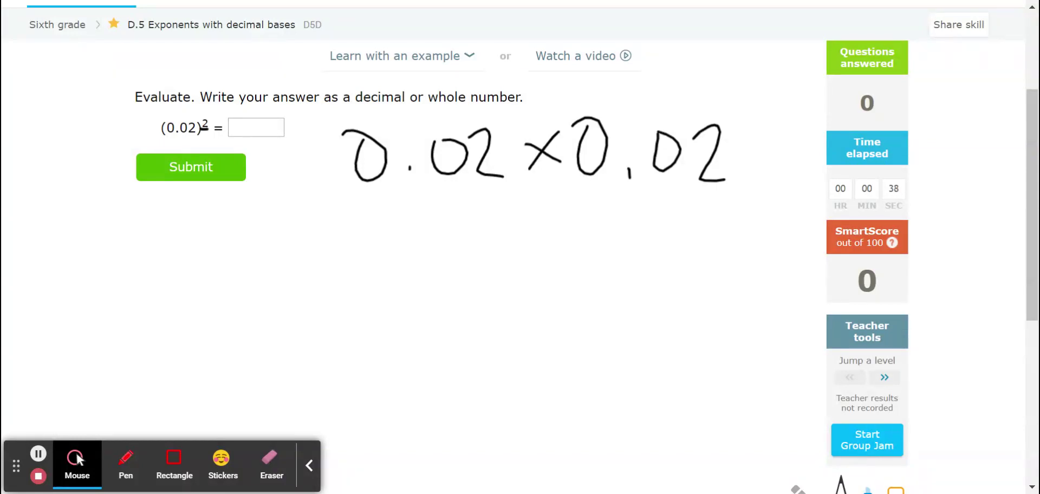
pyautogui.click(254, 126)
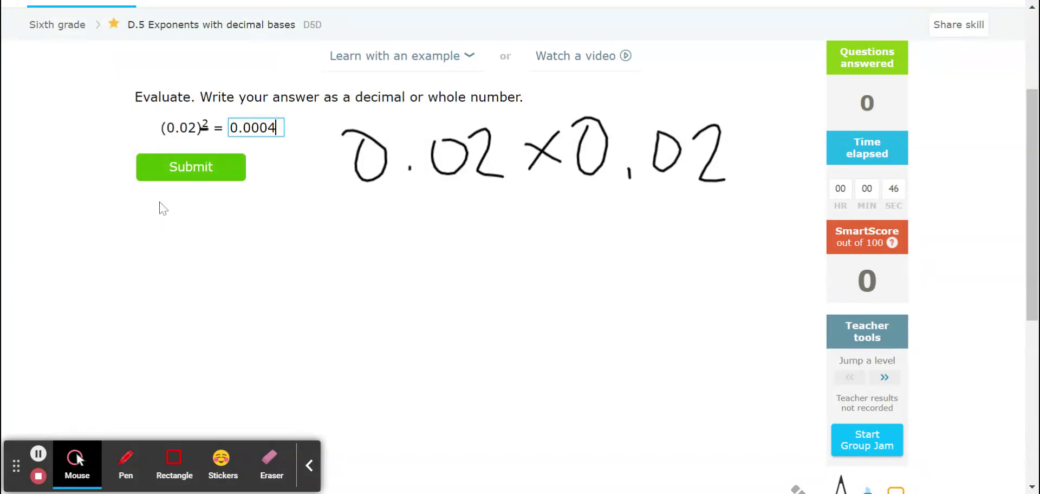
pyautogui.click(200, 167)
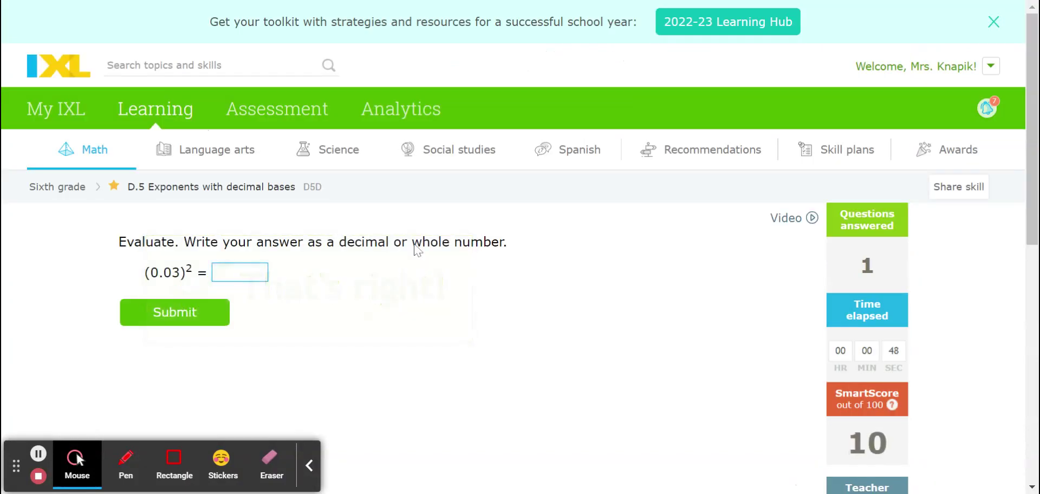
# Step: Handwrite 0.03 × 0.03 beside (0.03)² and submit 0.0009 as the answer
pyautogui.scroll(-2, 412, 266)
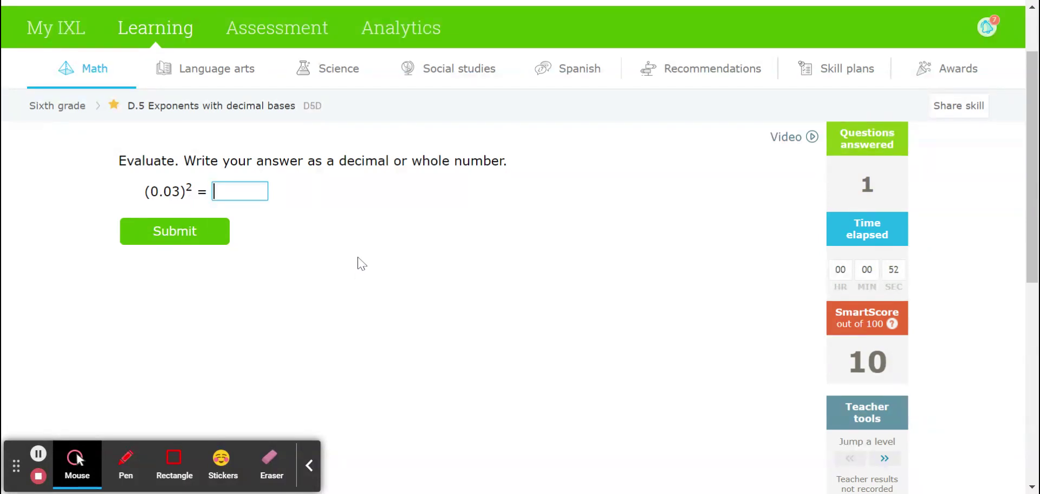
pyautogui.moveTo(364, 193); pyautogui.dragTo(362, 194)
pyautogui.click(397, 228)
pyautogui.moveTo(436, 195); pyautogui.dragTo(458, 235)
pyautogui.moveTo(502, 195)
pyautogui.mouseDown()
pyautogui.moveTo(521, 214)
pyautogui.moveTo(504, 214)
pyautogui.mouseUp()
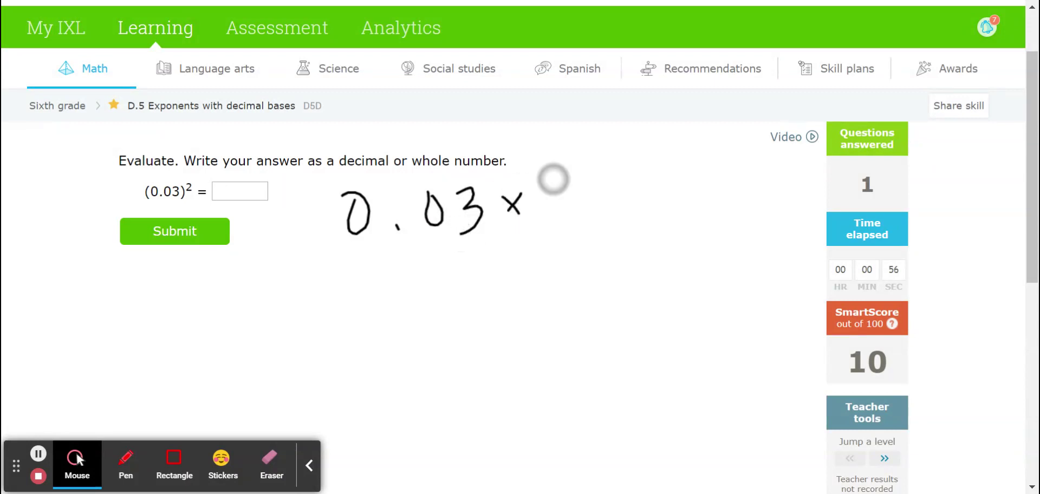
pyautogui.moveTo(561, 184)
pyautogui.mouseDown()
pyautogui.moveTo(611, 176)
pyautogui.moveTo(657, 188)
pyautogui.moveTo(645, 219)
pyautogui.mouseUp()
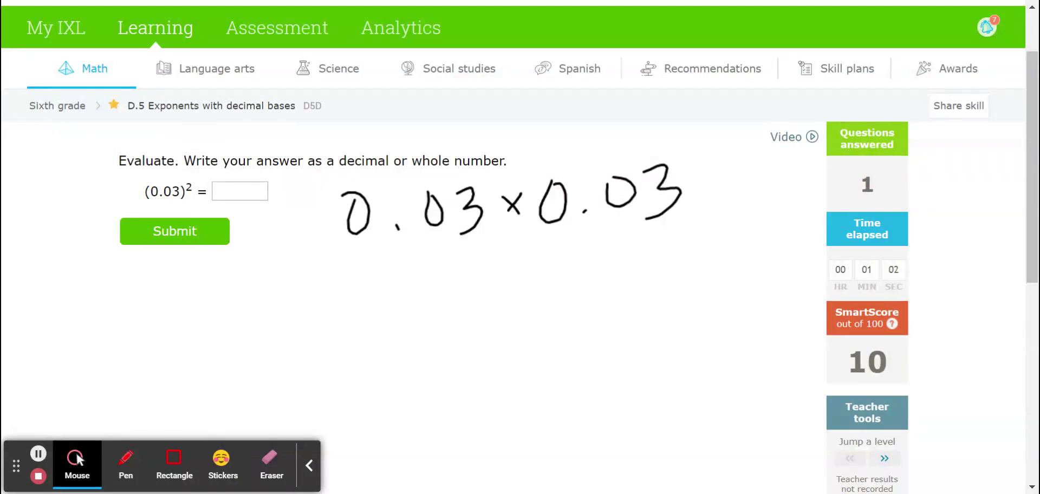
pyautogui.click(243, 191)
pyautogui.write('0.0009')
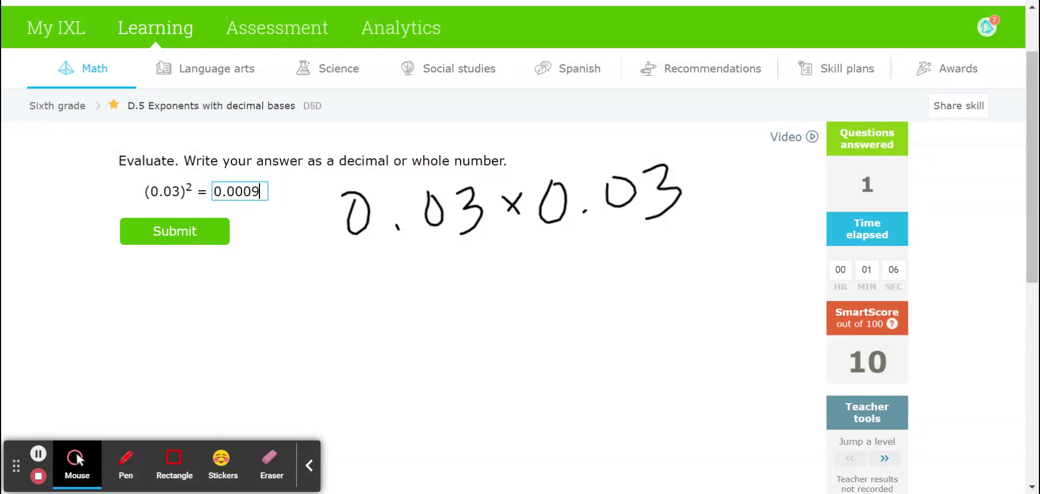
pyautogui.click(190, 233)
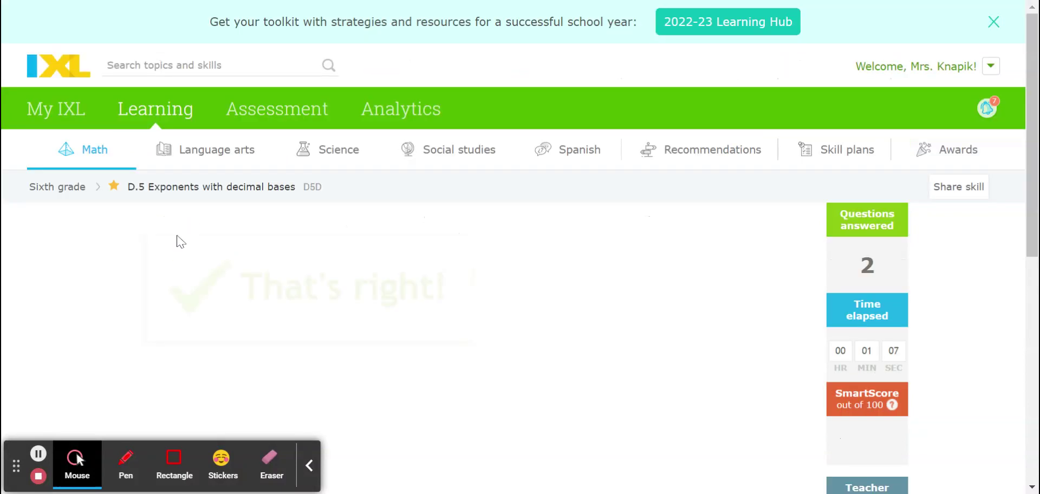
# Step: Go back to the Sixth grade skill list and open D.6 Exponents with fractional bases
pyautogui.click(70, 200)
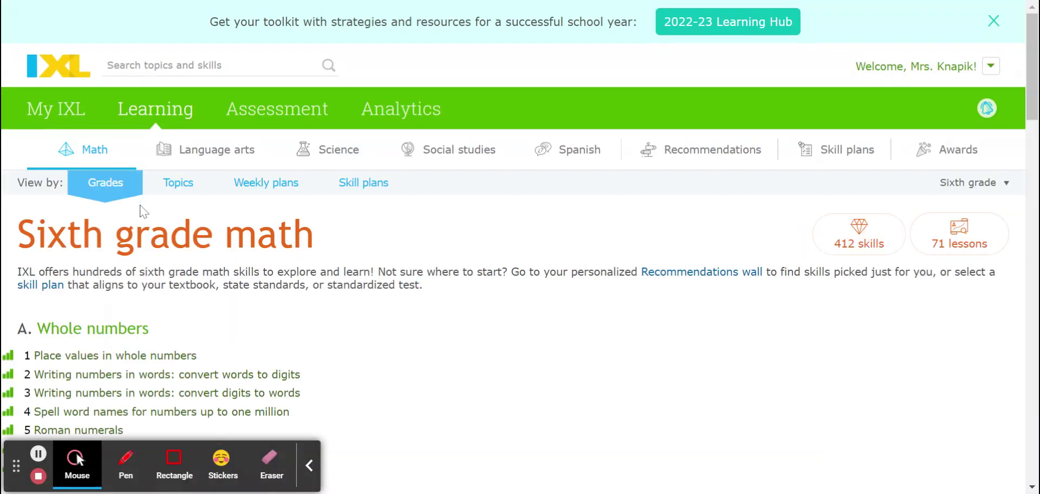
pyautogui.scroll(-4, 143, 217)
pyautogui.scroll(-10, 148, 223)
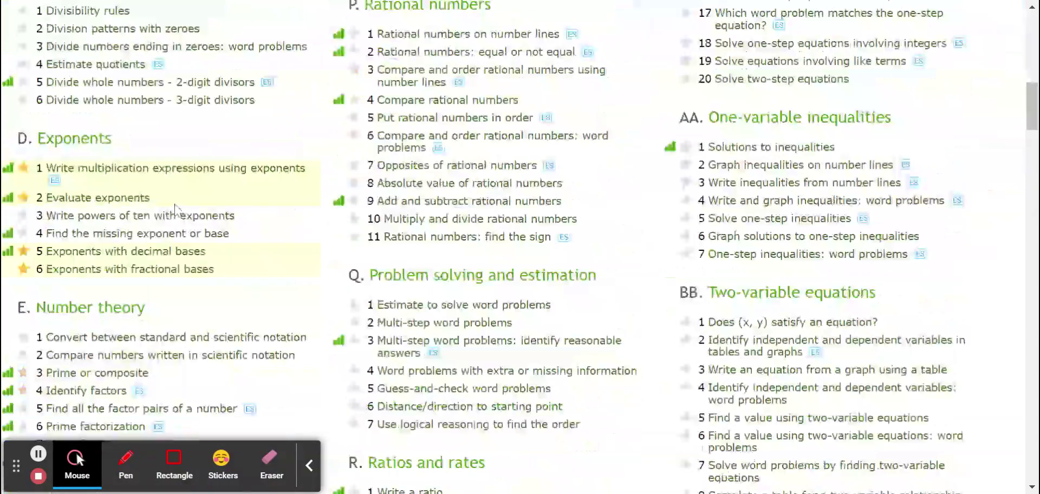
pyautogui.click(160, 262)
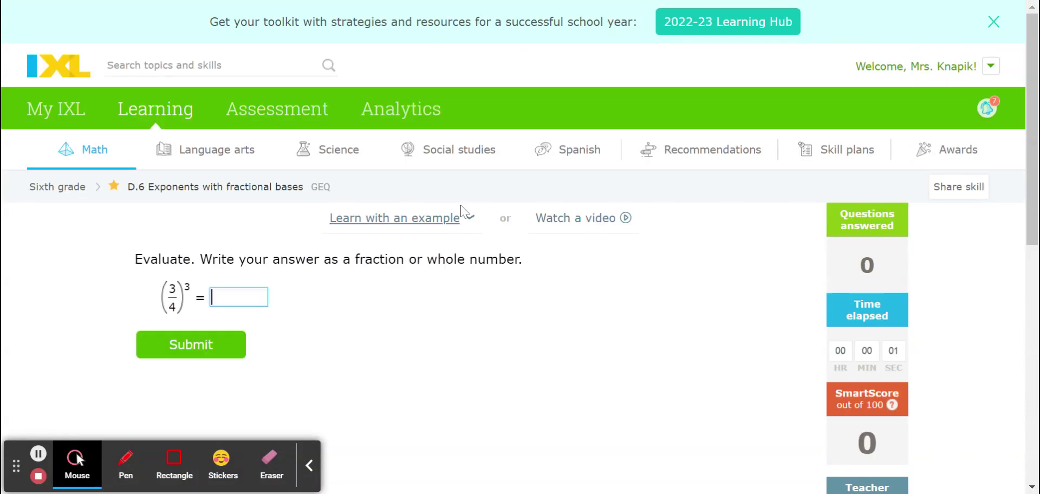
pyautogui.scroll(-2, 503, 227)
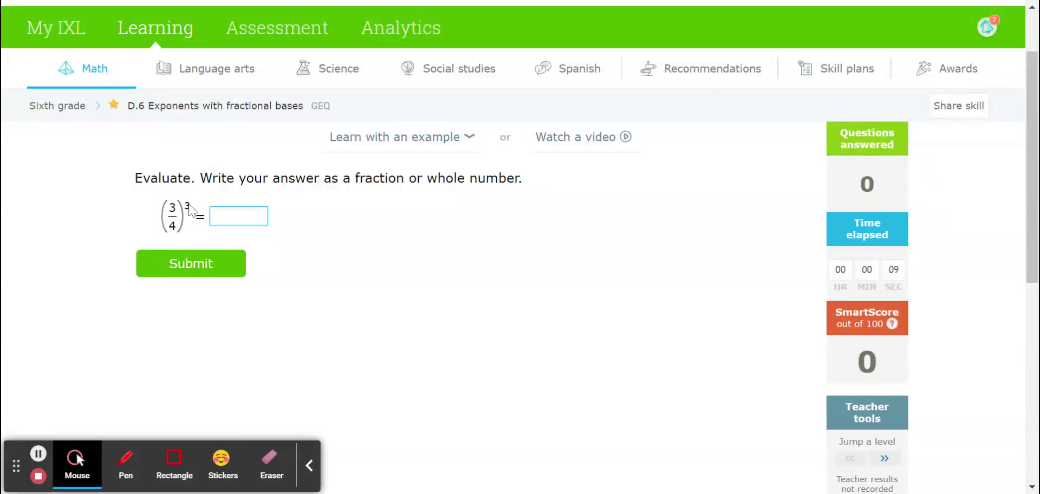
pyautogui.scroll(-5, 794, 332)
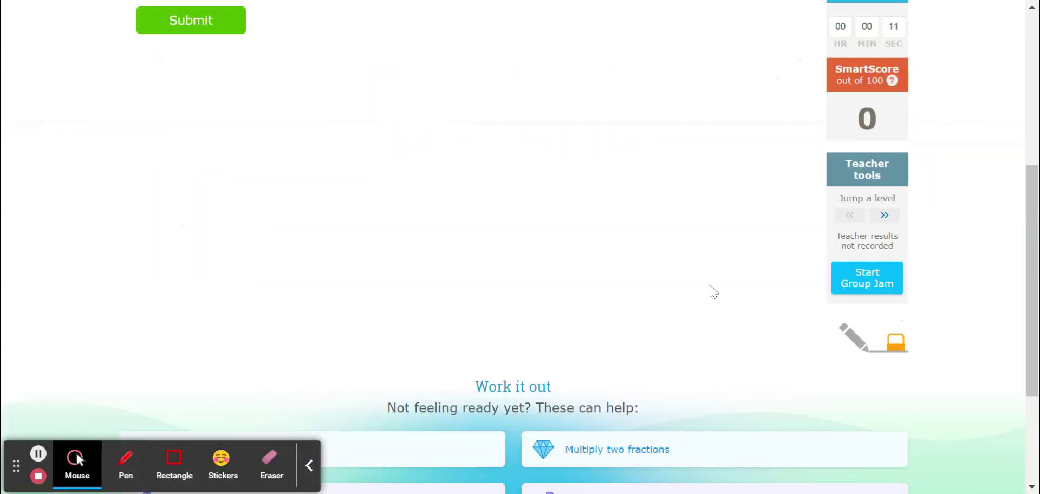
pyautogui.scroll(4, 395, 204)
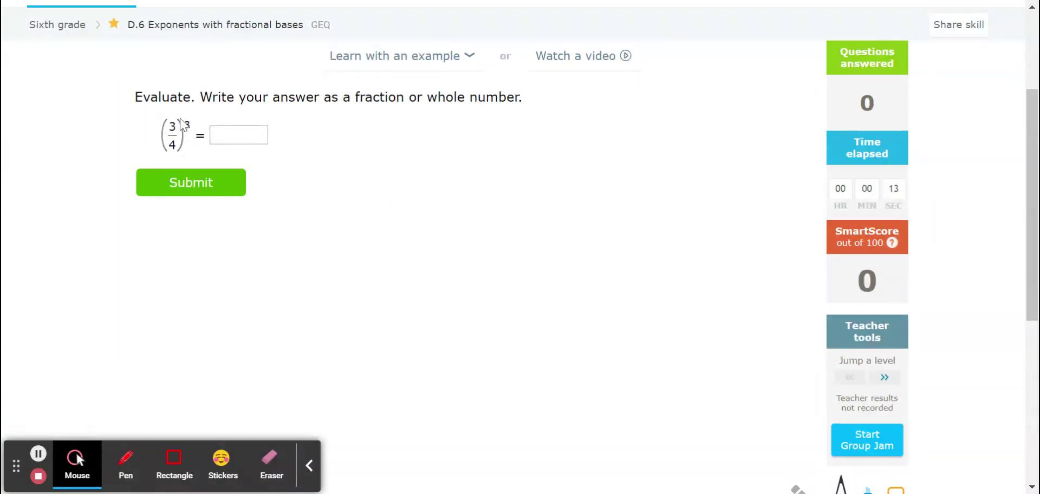
pyautogui.click(188, 133)
# Step: Handwrite the expansion 3/4 × 3/4 × 3/4 = for (3/4)³
pyautogui.moveTo(337, 145)
pyautogui.mouseDown()
pyautogui.moveTo(343, 192)
pyautogui.moveTo(384, 214)
pyautogui.moveTo(353, 236)
pyautogui.moveTo(348, 284)
pyautogui.mouseUp()
pyautogui.moveTo(398, 200); pyautogui.dragTo(421, 218)
pyautogui.moveTo(418, 198); pyautogui.dragTo(401, 230)
pyautogui.moveTo(446, 142)
pyautogui.mouseDown()
pyautogui.moveTo(448, 182)
pyautogui.moveTo(497, 200)
pyautogui.mouseUp()
pyautogui.moveTo(449, 221)
pyautogui.mouseDown()
pyautogui.moveTo(471, 234)
pyautogui.moveTo(464, 271)
pyautogui.mouseUp()
pyautogui.moveTo(515, 185); pyautogui.dragTo(544, 206)
pyautogui.moveTo(539, 191); pyautogui.dragTo(525, 217)
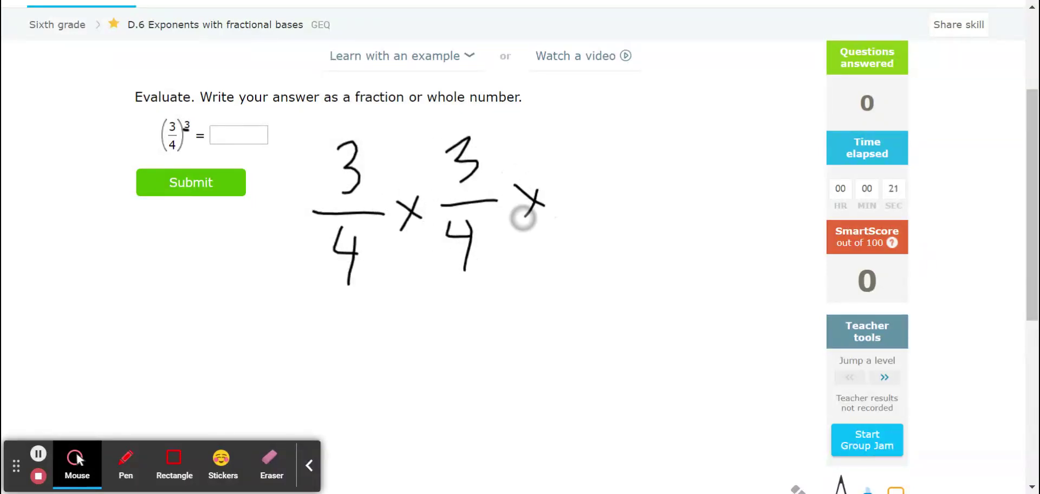
pyautogui.moveTo(562, 147)
pyautogui.mouseDown()
pyautogui.moveTo(579, 154)
pyautogui.moveTo(567, 174)
pyautogui.moveTo(594, 191)
pyautogui.mouseUp()
pyautogui.moveTo(563, 218)
pyautogui.mouseDown()
pyautogui.moveTo(579, 247)
pyautogui.moveTo(571, 279)
pyautogui.mouseUp()
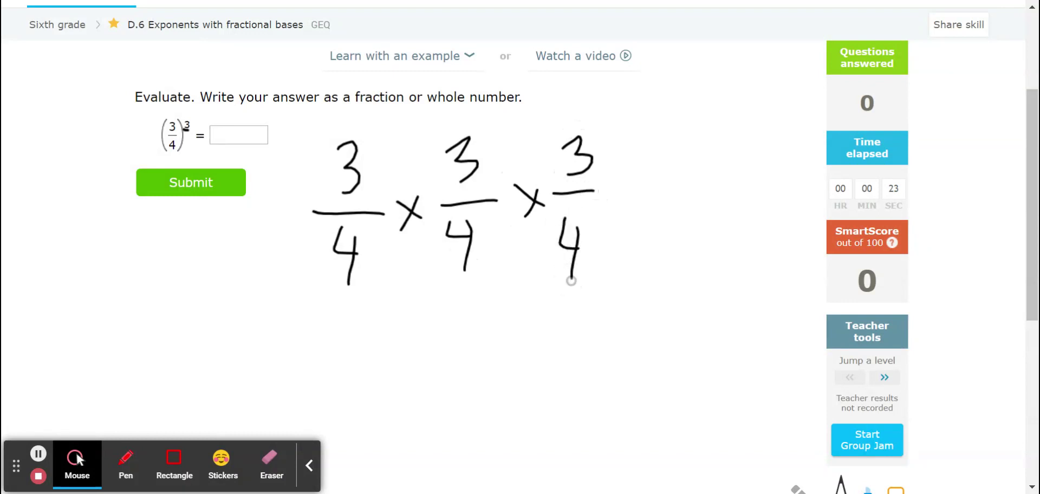
pyautogui.moveTo(612, 196)
pyautogui.mouseDown()
pyautogui.moveTo(638, 191)
pyautogui.moveTo(649, 207)
pyautogui.mouseUp()
pyautogui.click(493, 145)
# Step: Handwrite the product 27/64 and underline the instruction to answer as a fraction
pyautogui.moveTo(680, 147)
pyautogui.mouseDown()
pyautogui.moveTo(678, 180)
pyautogui.moveTo(707, 184)
pyautogui.mouseUp()
pyautogui.moveTo(716, 139); pyautogui.dragTo(736, 176)
pyautogui.moveTo(686, 205); pyautogui.dragTo(754, 205)
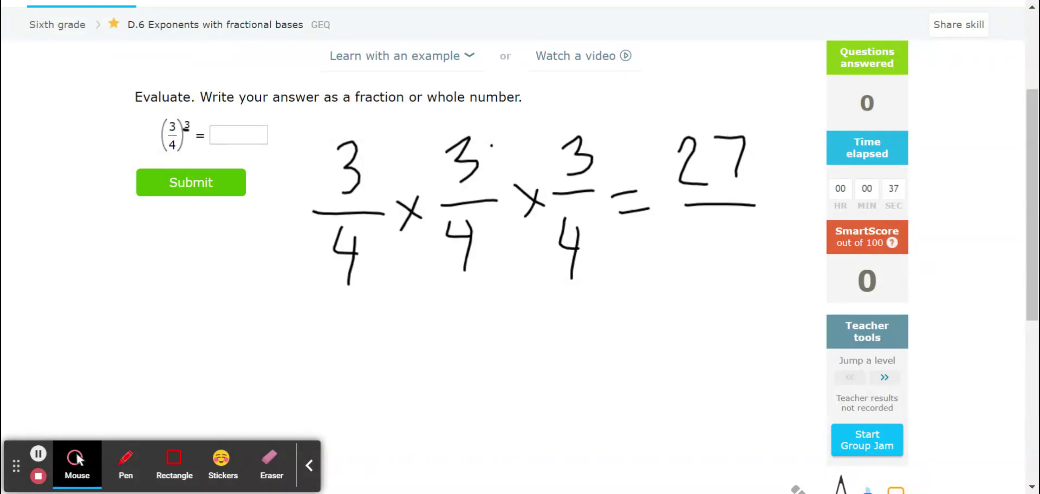
pyautogui.moveTo(688, 228)
pyautogui.mouseDown()
pyautogui.moveTo(687, 256)
pyautogui.moveTo(750, 246)
pyautogui.mouseUp()
pyautogui.moveTo(735, 226); pyautogui.dragTo(731, 272)
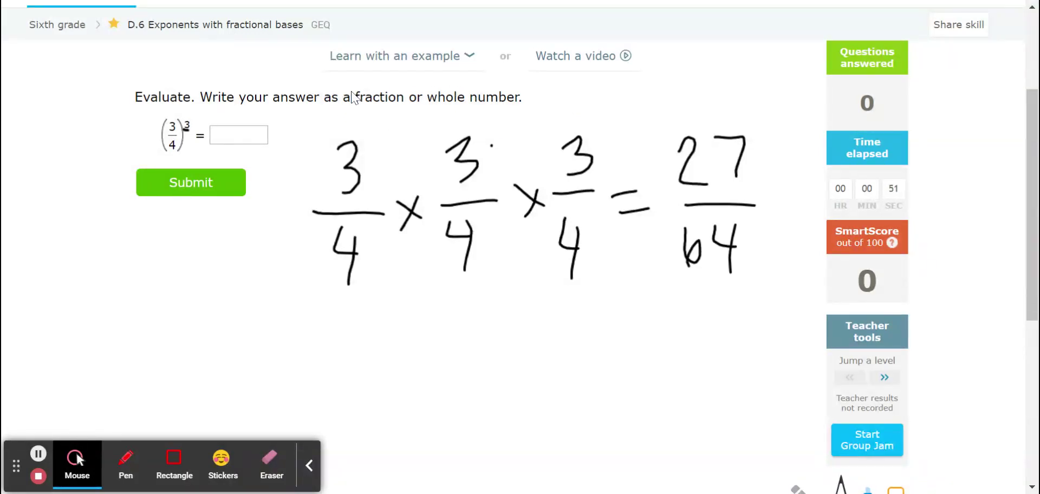
pyautogui.click(238, 134)
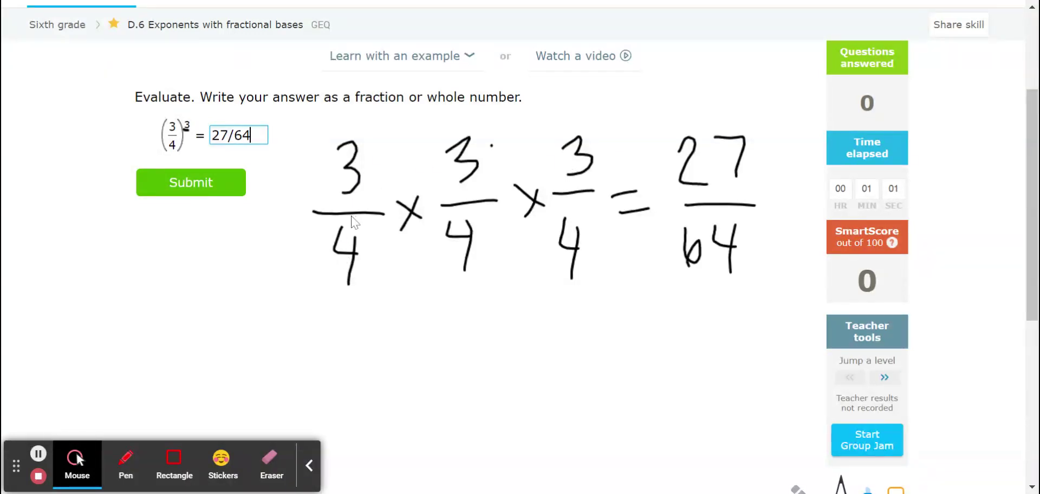
pyautogui.moveTo(307, 107); pyautogui.dragTo(535, 101)
# Step: Submit 27/64, then handwrite 1/2 × 1/2 = for the next question, (1/2)²
pyautogui.click(182, 193)
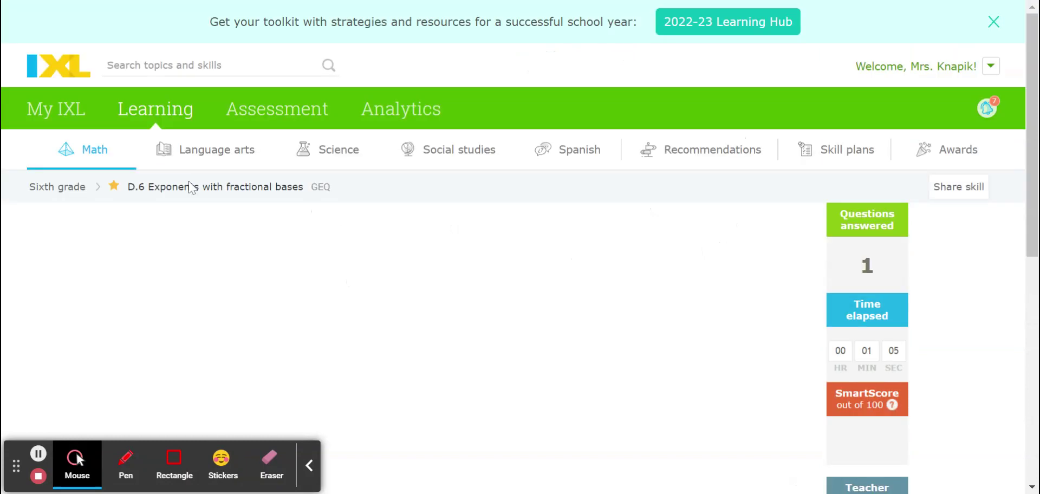
pyautogui.scroll(-3, 404, 218)
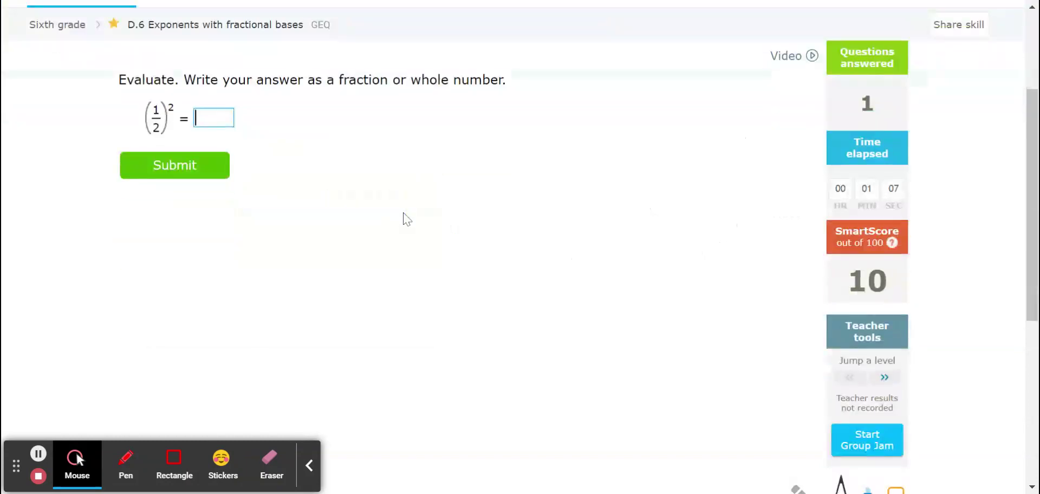
pyautogui.moveTo(373, 110)
pyautogui.mouseDown()
pyautogui.moveTo(372, 149)
pyautogui.moveTo(398, 174)
pyautogui.mouseUp()
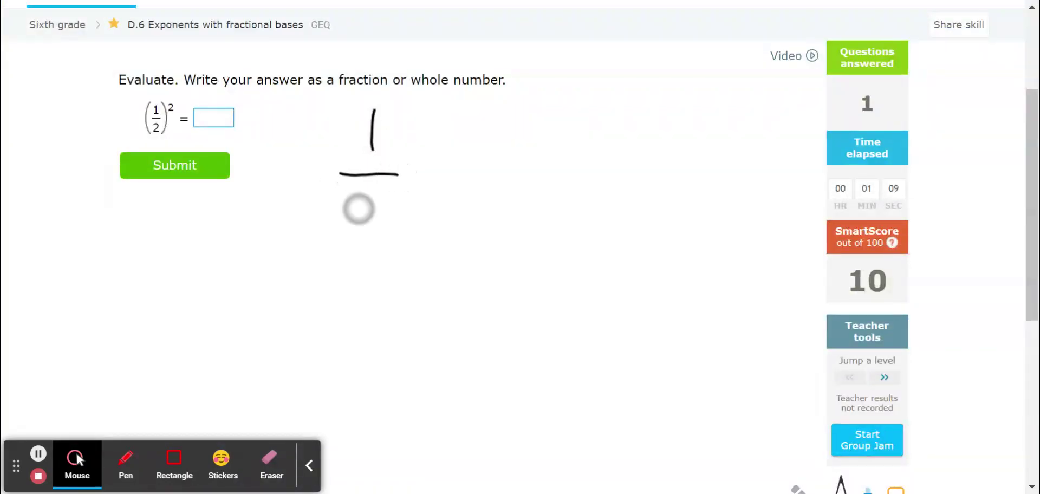
pyautogui.moveTo(362, 208); pyautogui.dragTo(390, 244)
pyautogui.moveTo(420, 171)
pyautogui.mouseDown()
pyautogui.moveTo(454, 188)
pyautogui.moveTo(431, 193)
pyautogui.mouseUp()
pyautogui.moveTo(511, 100); pyautogui.dragTo(513, 144)
pyautogui.moveTo(488, 167); pyautogui.dragTo(542, 163)
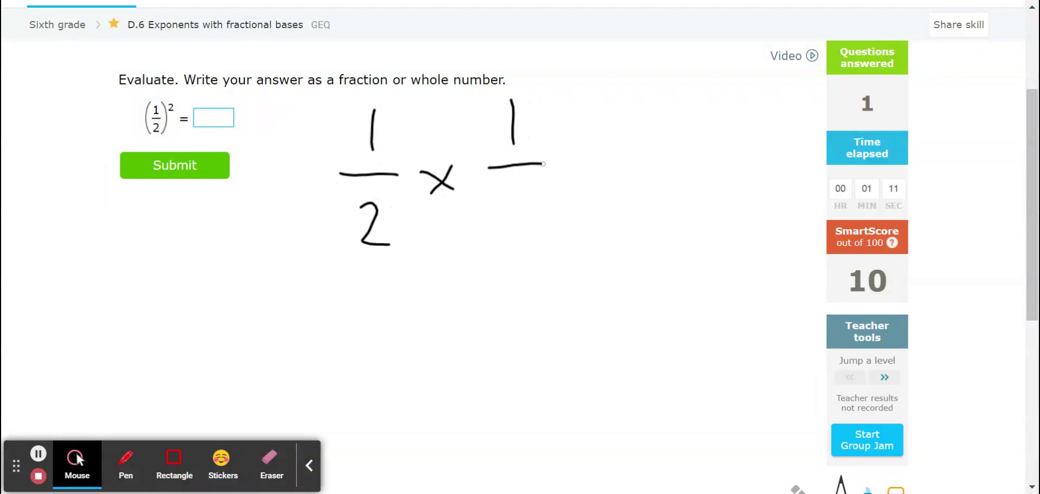
pyautogui.moveTo(506, 203); pyautogui.dragTo(534, 247)
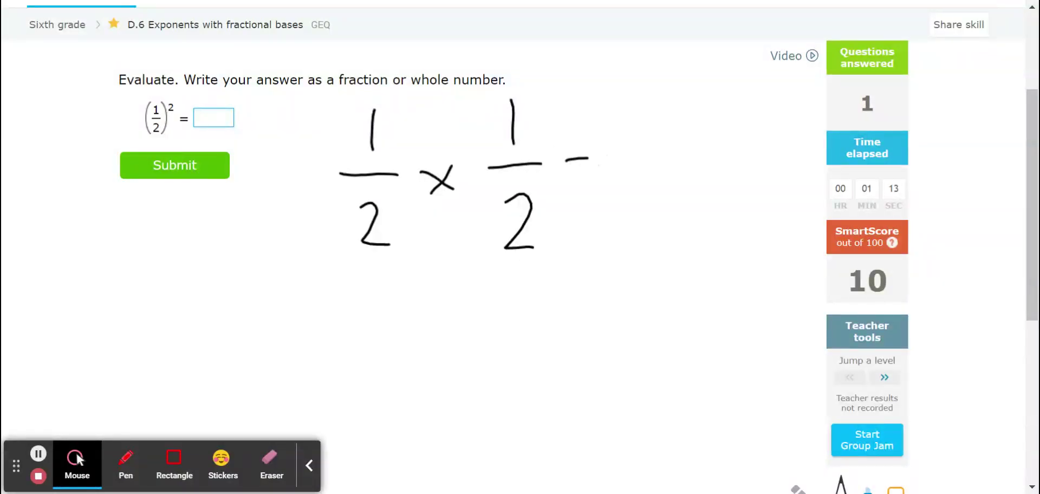
pyautogui.moveTo(572, 182); pyautogui.dragTo(588, 181)
# Step: Finish the working with 1/4 and submit 1/4 as the answer to (1/2)²
pyautogui.moveTo(665, 91); pyautogui.dragTo(665, 139)
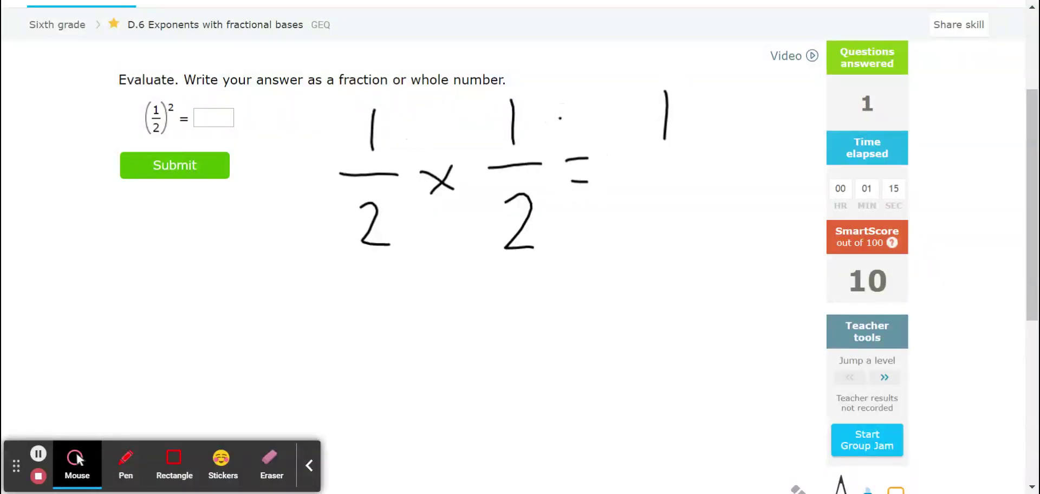
pyautogui.moveTo(637, 168); pyautogui.dragTo(701, 162)
pyautogui.moveTo(650, 195); pyautogui.dragTo(677, 218)
pyautogui.moveTo(678, 191); pyautogui.dragTo(684, 257)
pyautogui.click(203, 119)
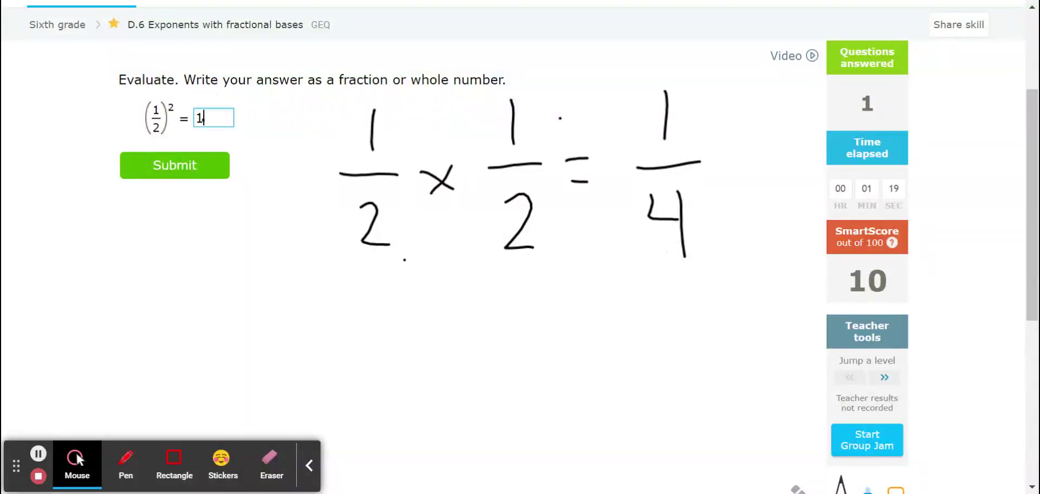
pyautogui.write('1/4')
pyautogui.click(216, 165)
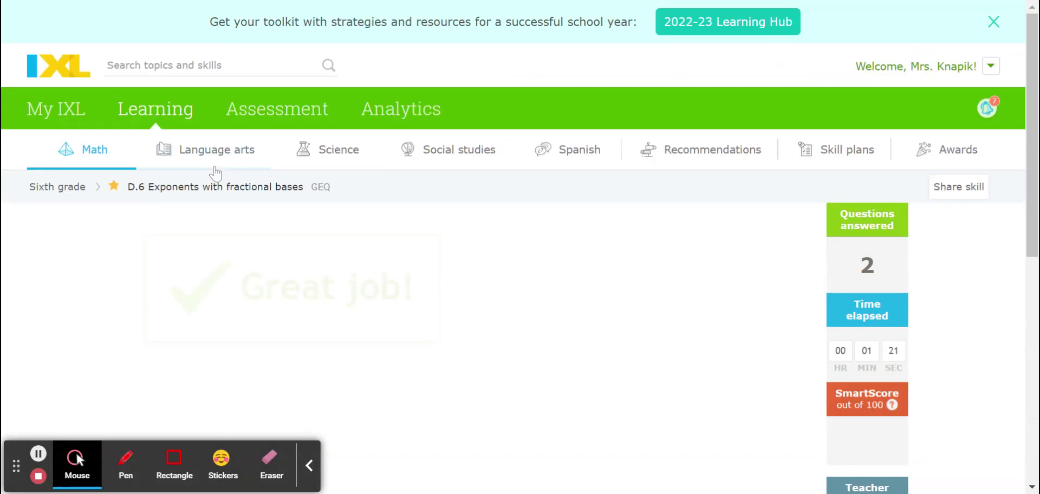
# Step: Handwrite (1/4)¹ = 1/4 as working for the next question
pyautogui.scroll(-3, 618, 285)
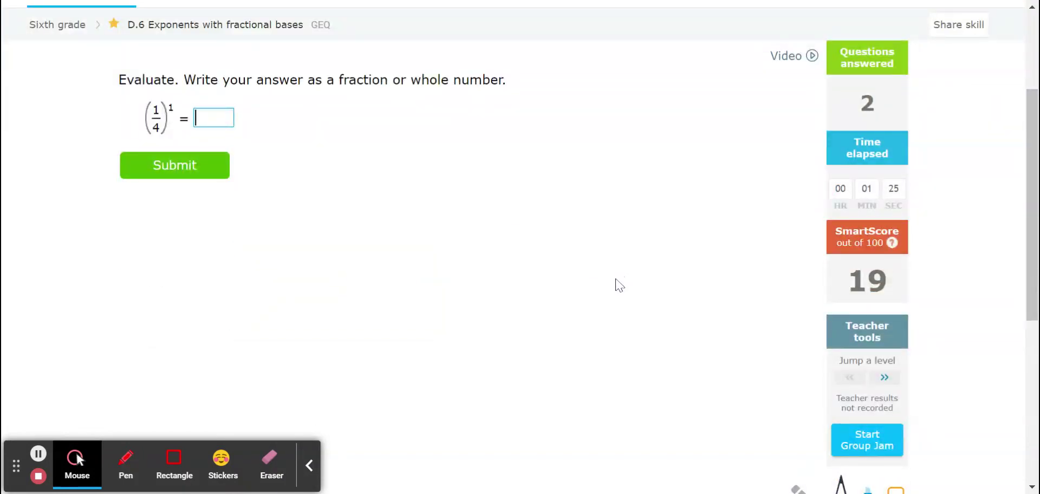
pyautogui.moveTo(407, 116); pyautogui.dragTo(409, 151)
pyautogui.moveTo(374, 177)
pyautogui.mouseDown()
pyautogui.moveTo(442, 184)
pyautogui.moveTo(409, 261)
pyautogui.mouseUp()
pyautogui.moveTo(463, 102); pyautogui.dragTo(462, 119)
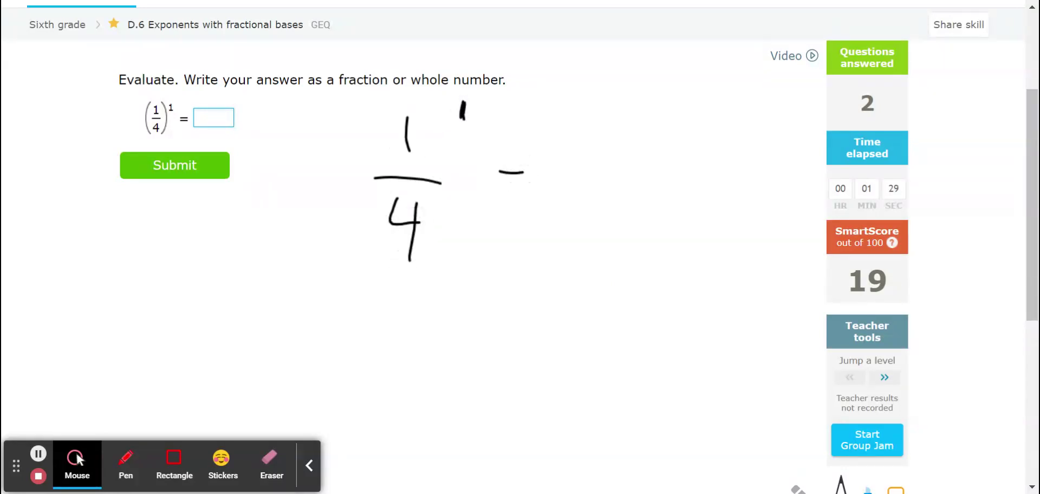
pyautogui.moveTo(508, 187); pyautogui.dragTo(525, 185)
pyautogui.moveTo(605, 91); pyautogui.dragTo(599, 138)
pyautogui.moveTo(578, 166); pyautogui.dragTo(613, 167)
pyautogui.moveTo(584, 198)
pyautogui.mouseDown()
pyautogui.moveTo(612, 227)
pyautogui.moveTo(607, 292)
pyautogui.mouseUp()
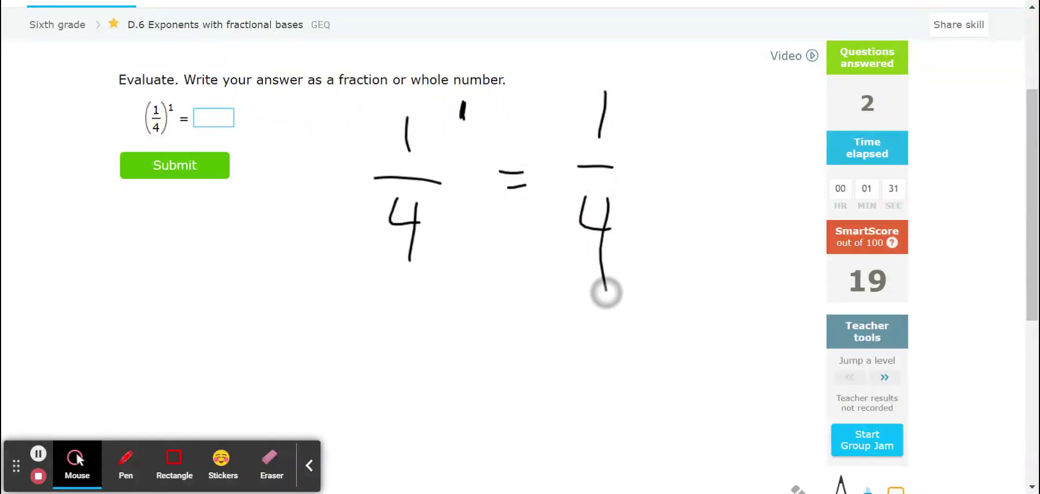